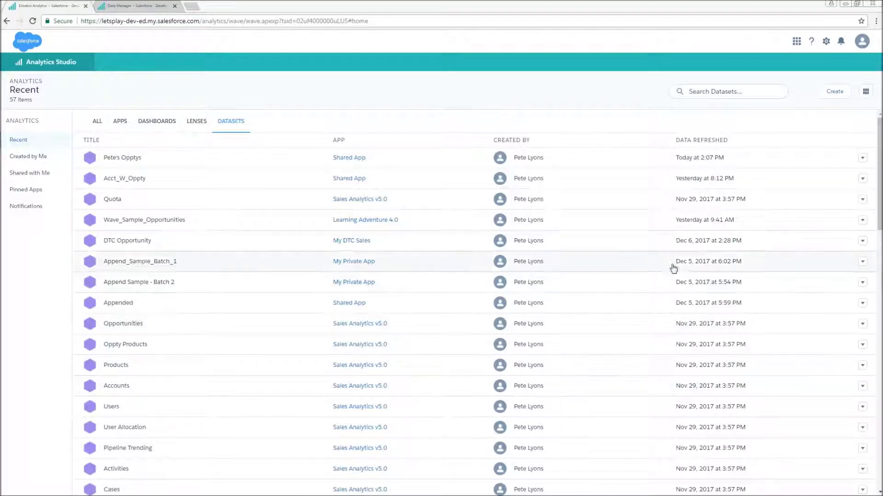
Step: Create a new dataset by uploading Quota Data - Sheet1 (1).csv and advance to its field attributes
click(835, 93)
click(815, 139)
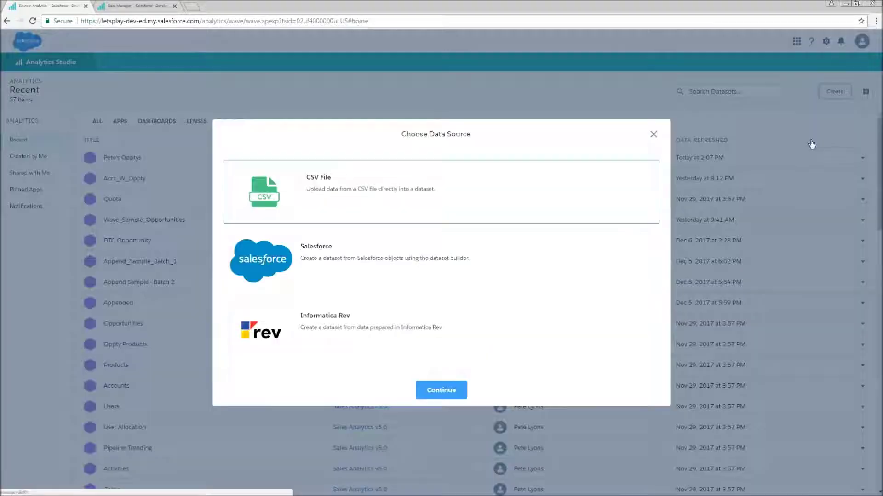
click(442, 392)
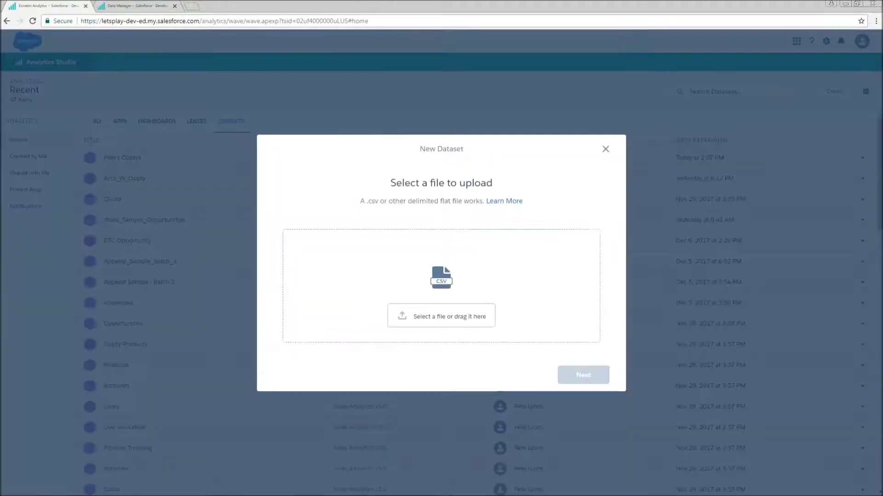
drag(634, 407, 461, 321)
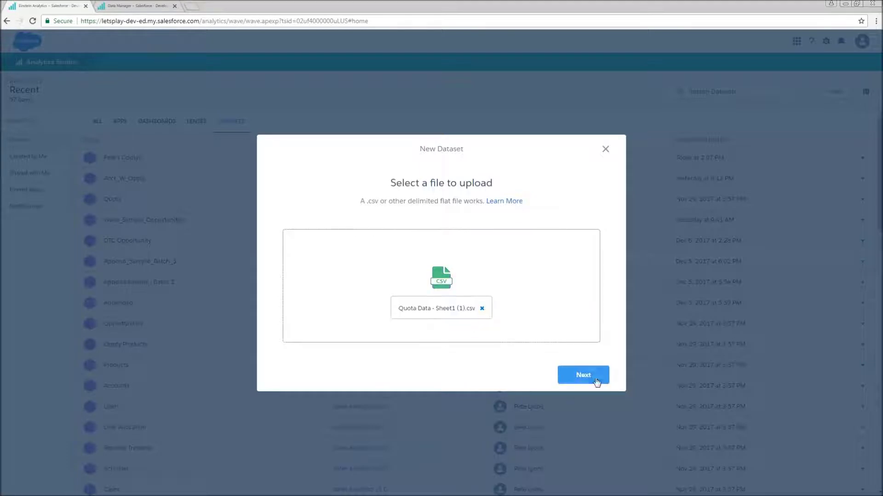
click(596, 382)
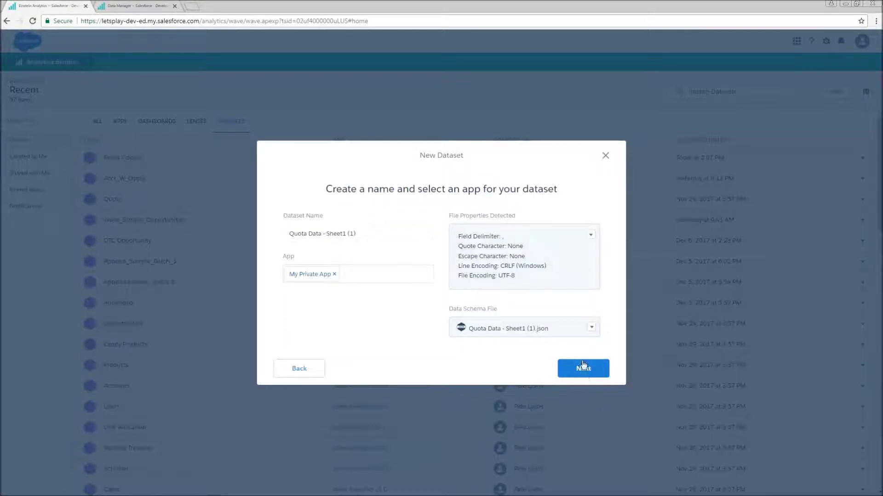
click(583, 368)
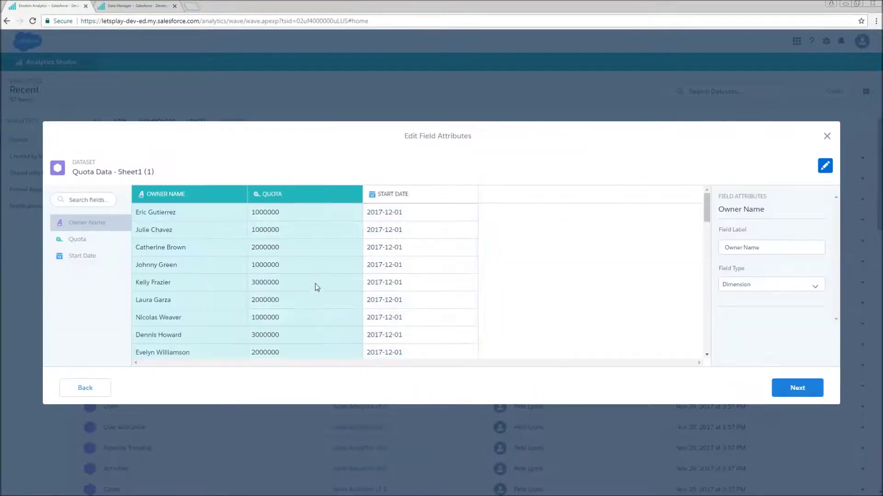
Step: Review the Owner Name, Quota and Start Date field attributes, then upload the quota dataset
scroll(198, 255, down, 3)
scroll(198, 256, down, 2)
scroll(297, 274, up, 5)
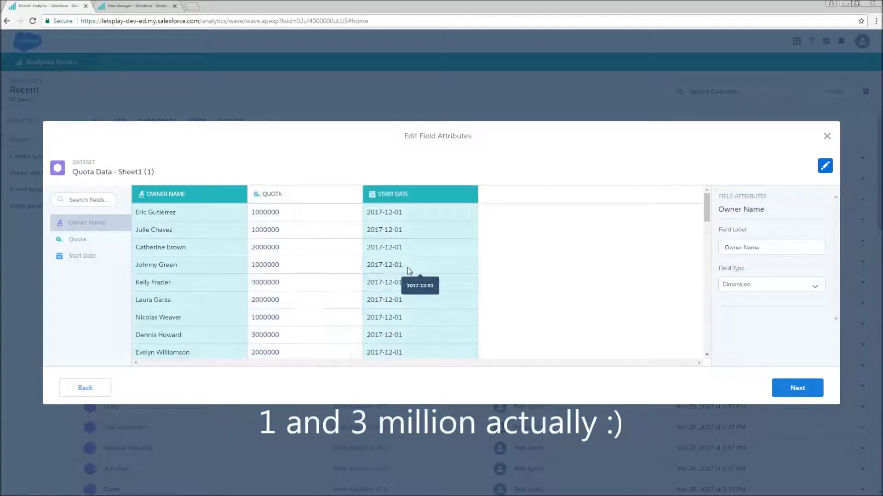
scroll(409, 270, down, 6)
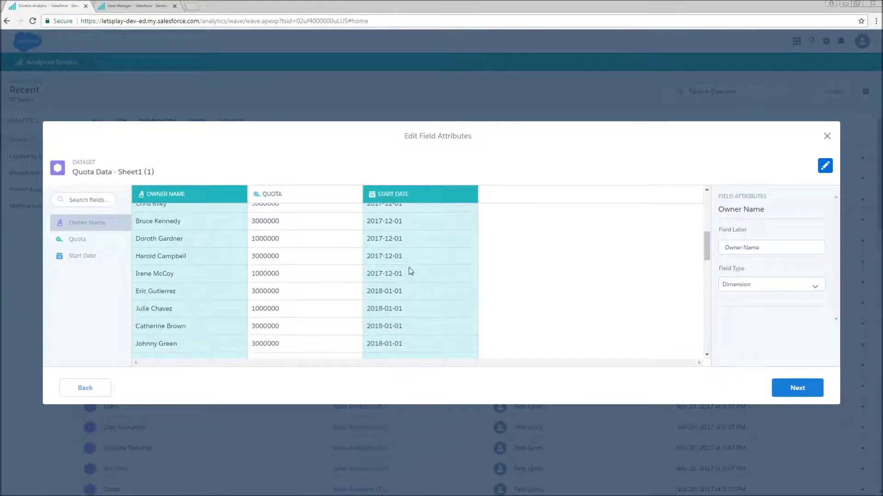
scroll(411, 271, down, 4)
scroll(409, 270, down, 3)
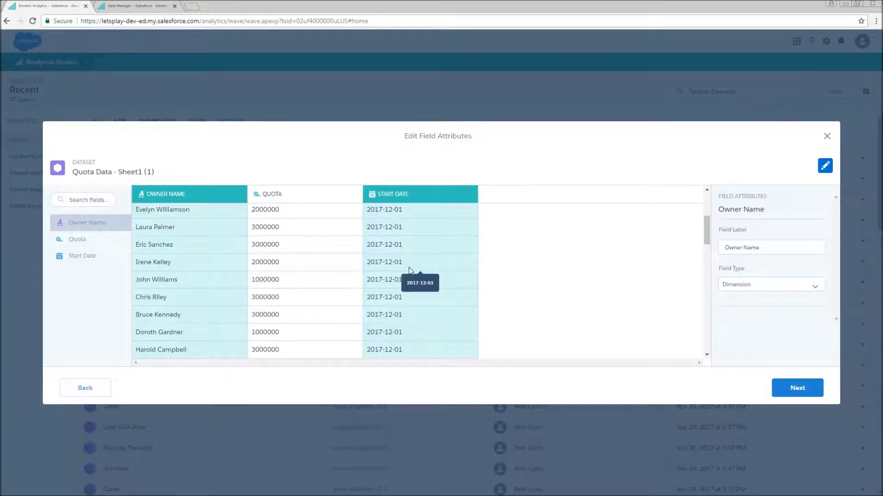
scroll(410, 271, down, 5)
scroll(410, 271, down, 5)
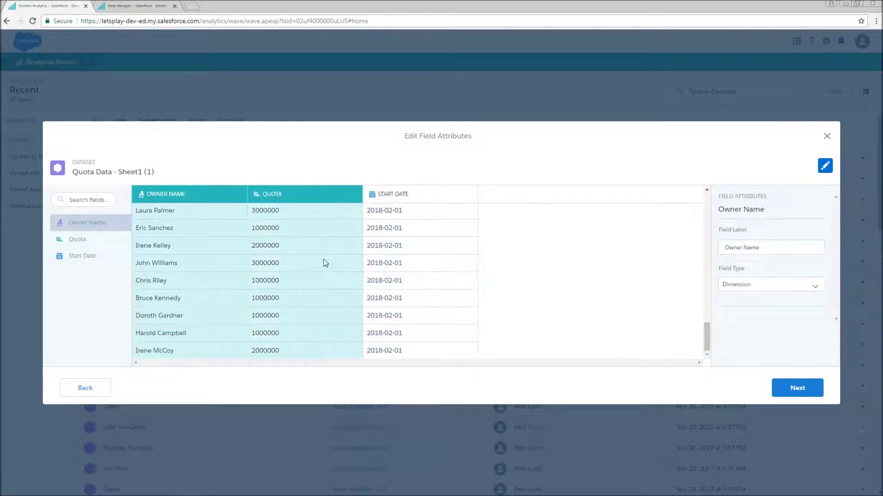
click(272, 252)
click(223, 243)
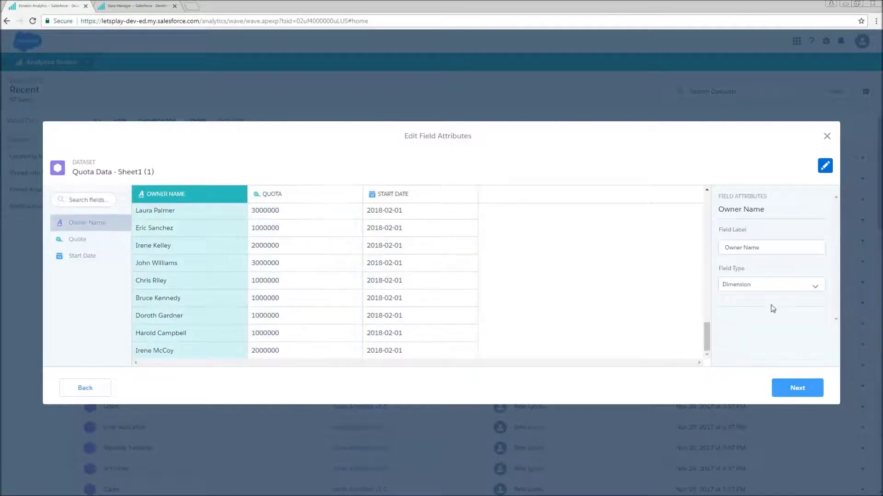
click(797, 388)
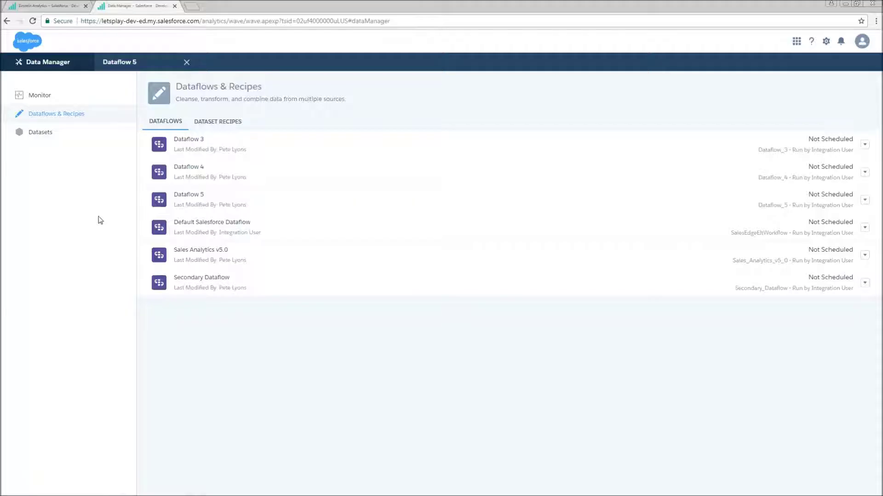
Step: Open Dataflow 5 in the dataflow editor
click(272, 198)
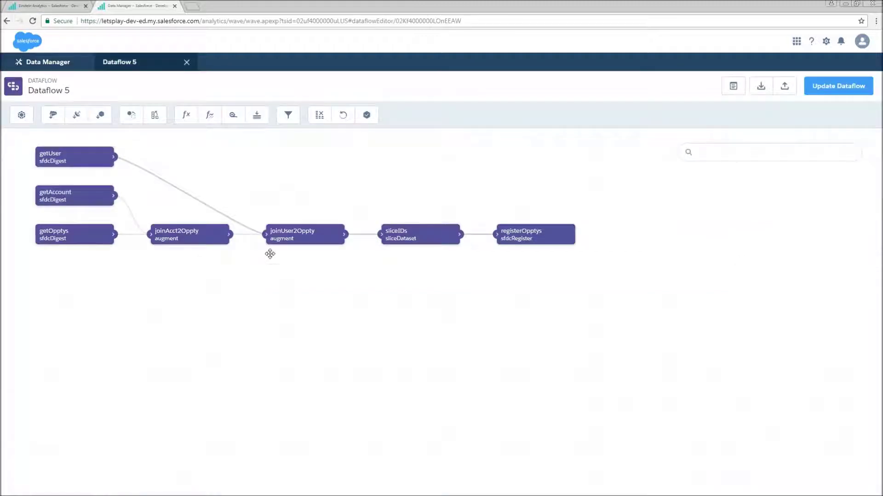
Step: Add an edgemart node named getQuotas that reads the Quota Data - Sheet1 (1) dataset
click(100, 116)
click(374, 281)
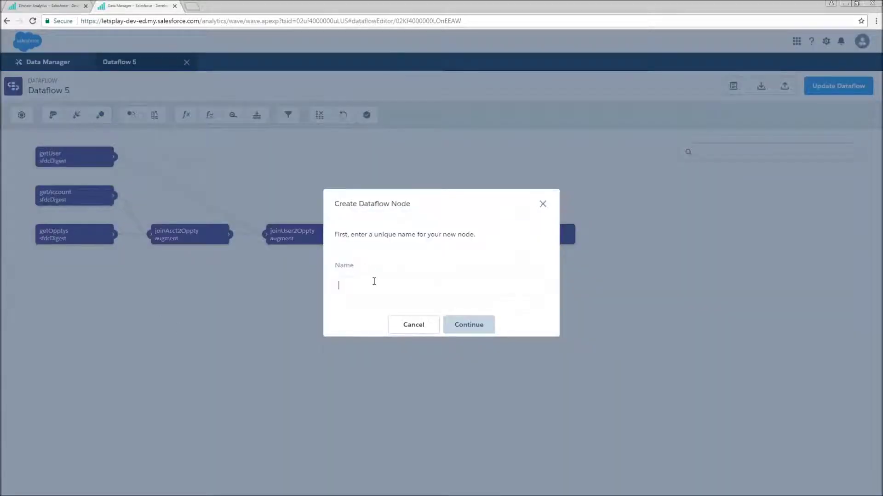
text(getQuotas)
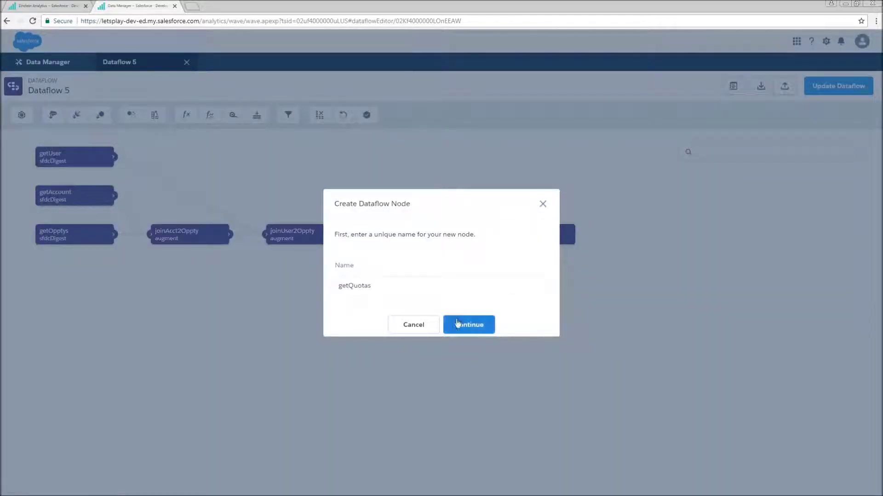
click(477, 327)
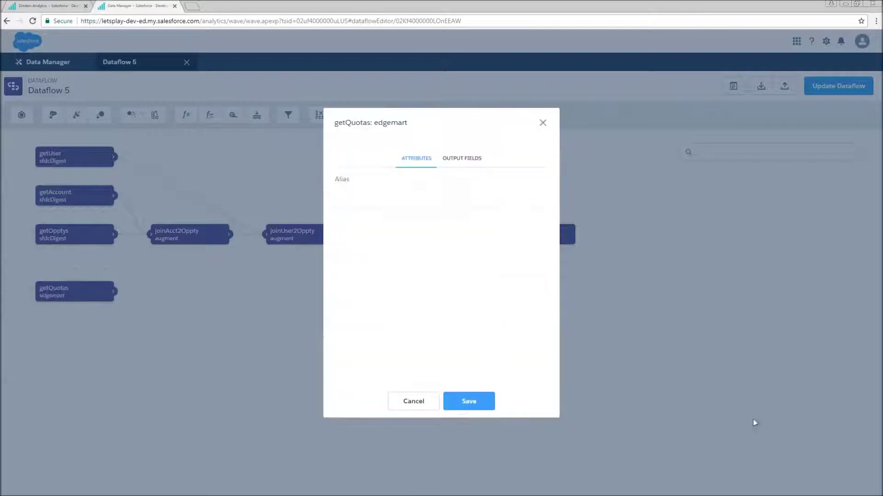
click(420, 205)
text(quo)
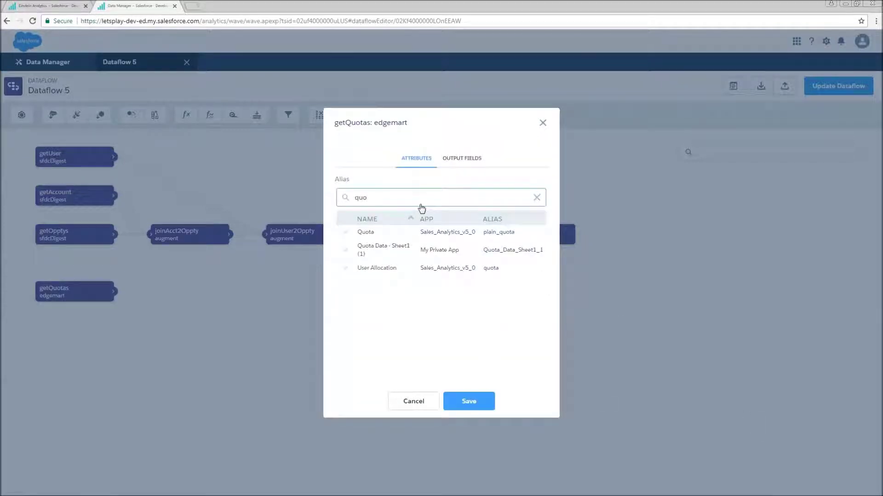
click(394, 252)
click(467, 401)
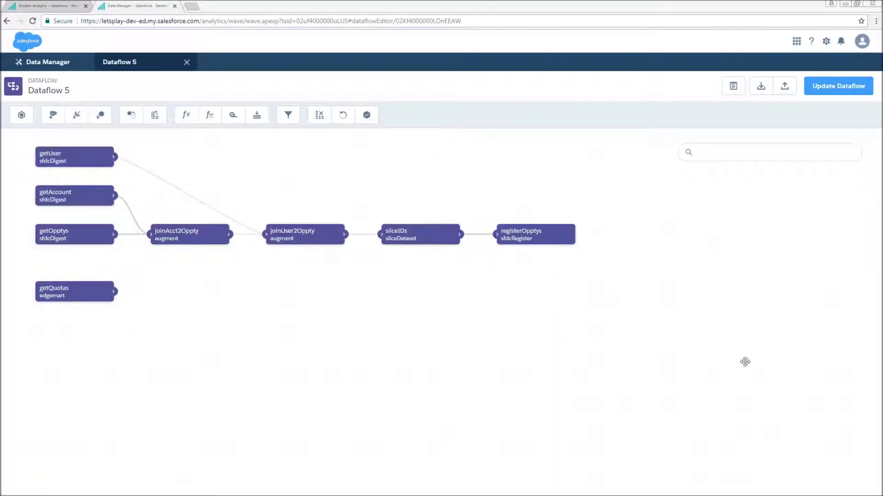
Step: Add CloseDate to the getOpptys node's extracted Opportunity fields and save it
click(68, 236)
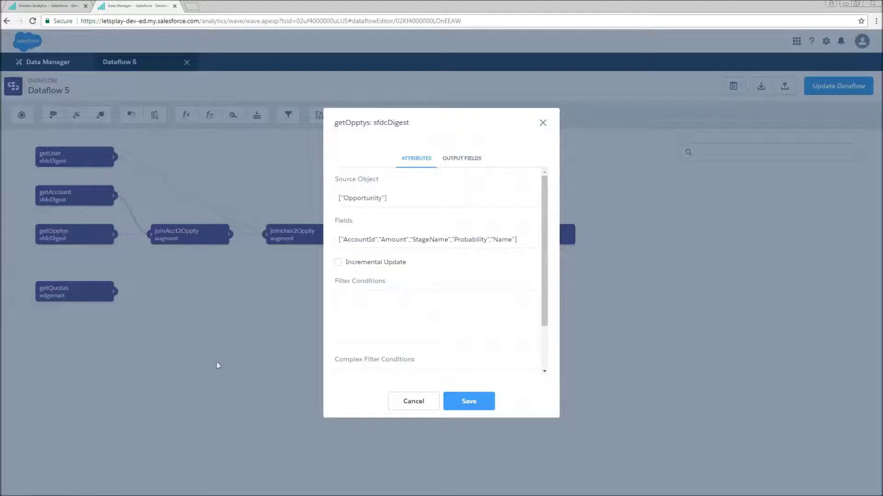
click(474, 243)
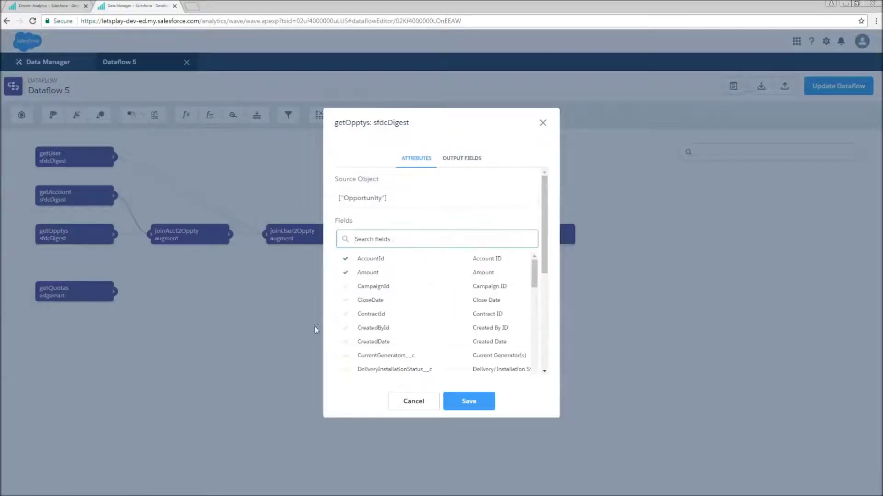
click(347, 302)
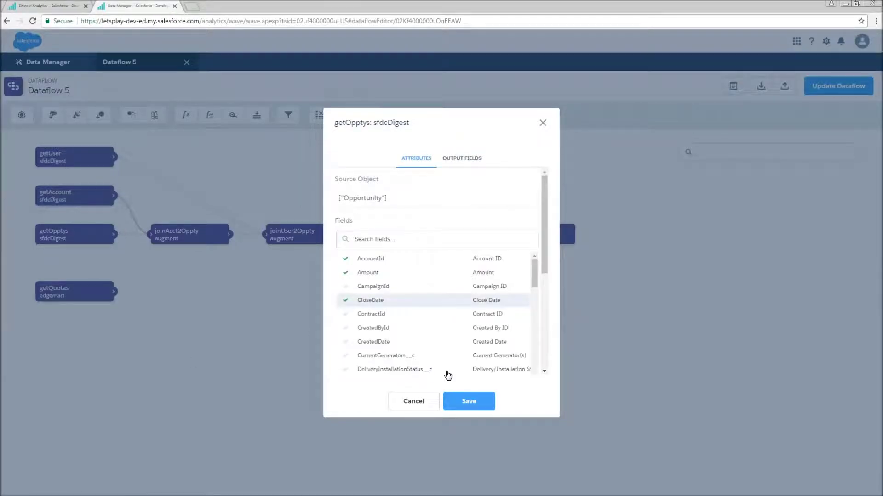
click(468, 403)
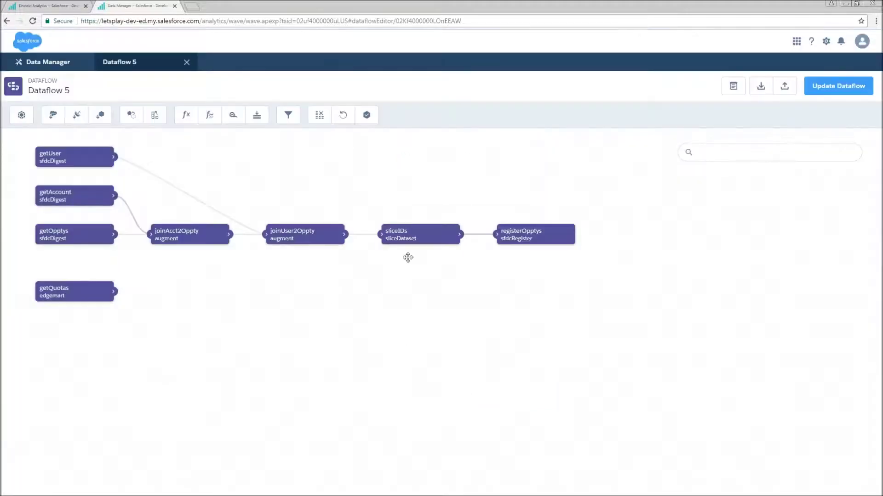
Step: Keep Account.OwnerId and CloseDate among the sliceIDs node's fields and save it
click(402, 234)
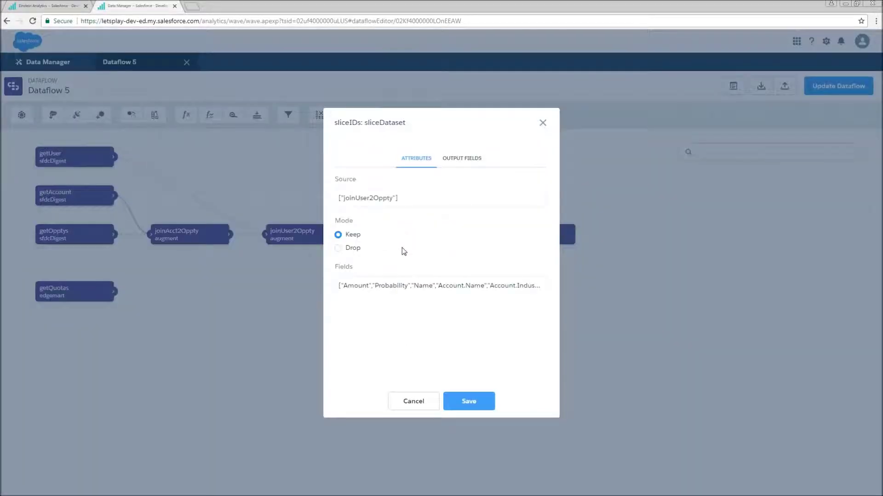
click(387, 286)
scroll(384, 328, down, 1)
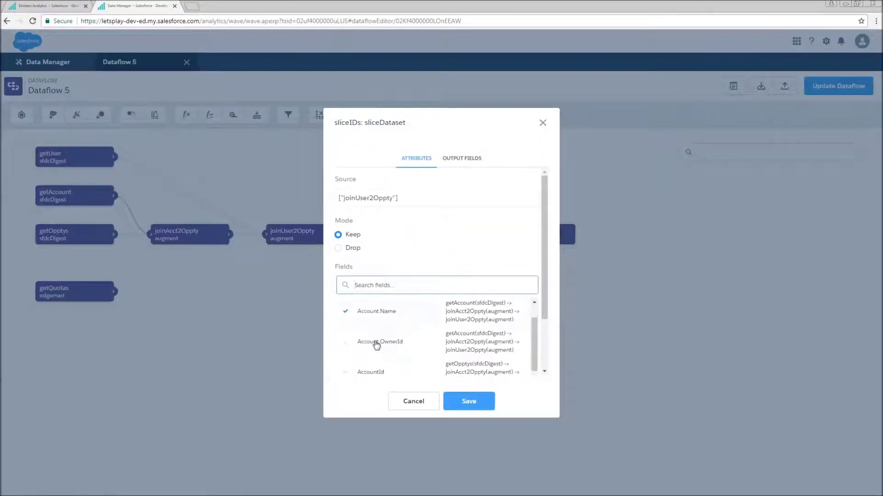
click(376, 344)
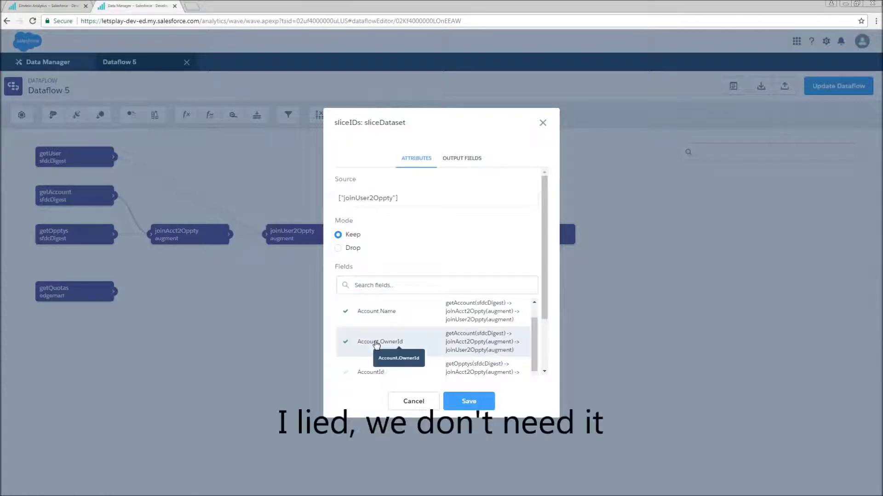
scroll(377, 345, down, 2)
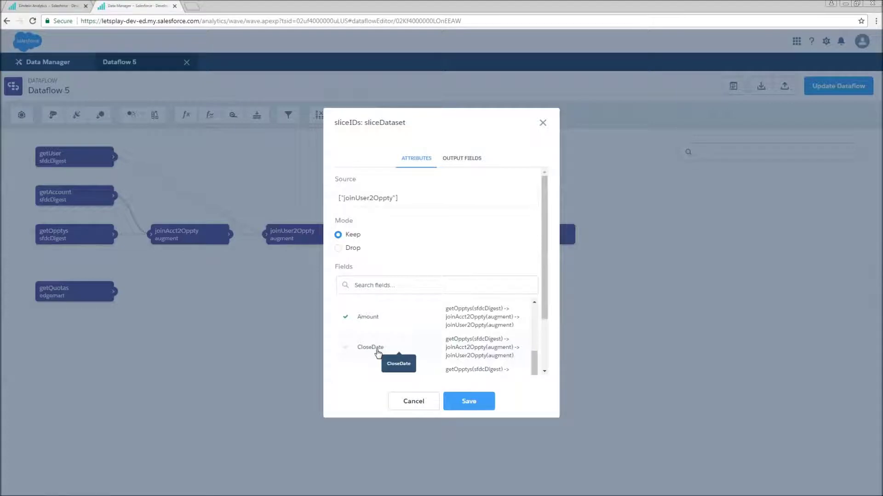
click(378, 351)
click(466, 402)
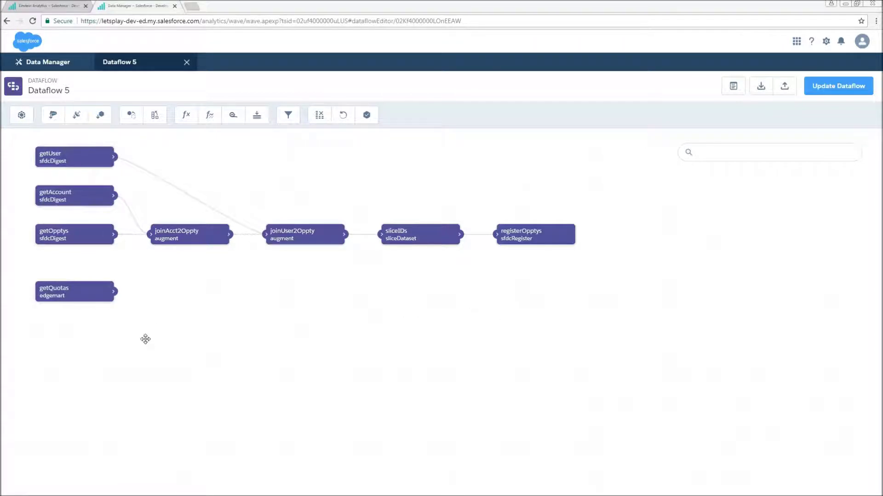
Step: Create a computeExpression node named enrichQuotas with getQuotas as source, merging source fields
click(183, 120)
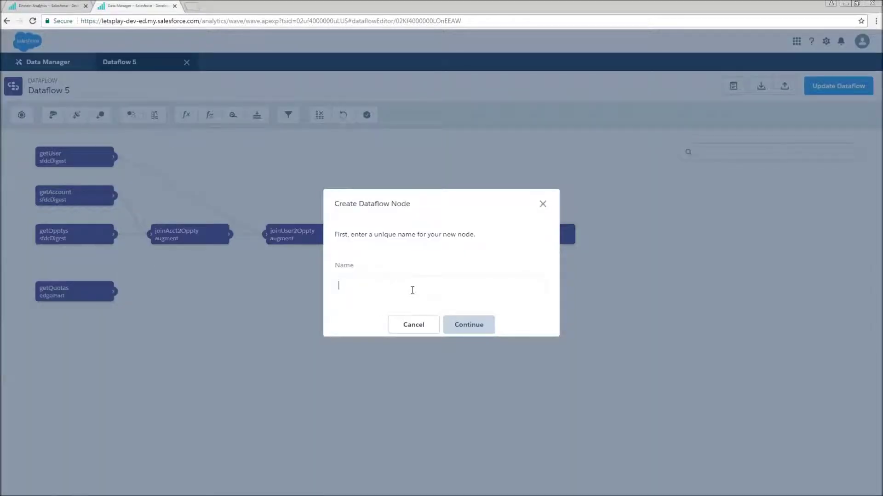
text(enrich)
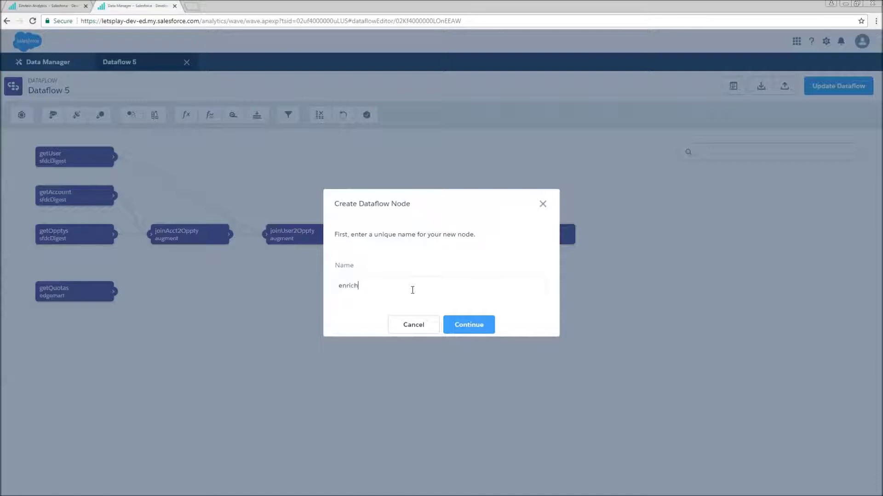
text(Quotas)
click(472, 326)
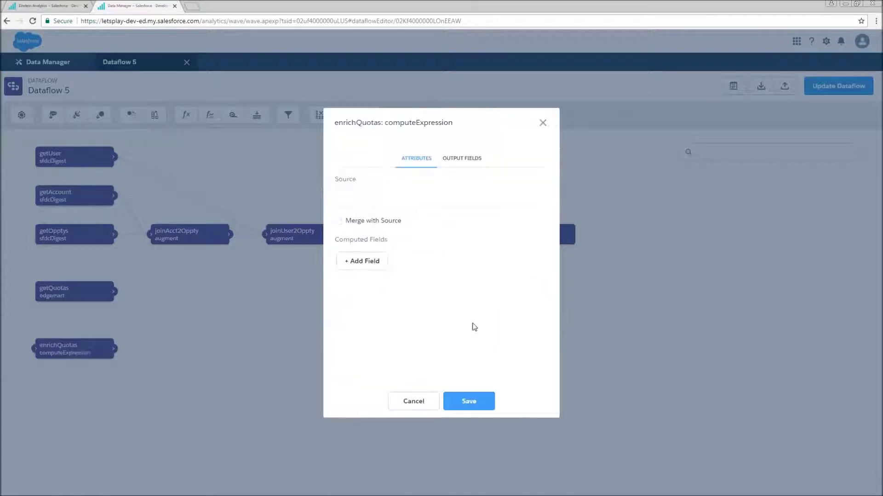
click(422, 198)
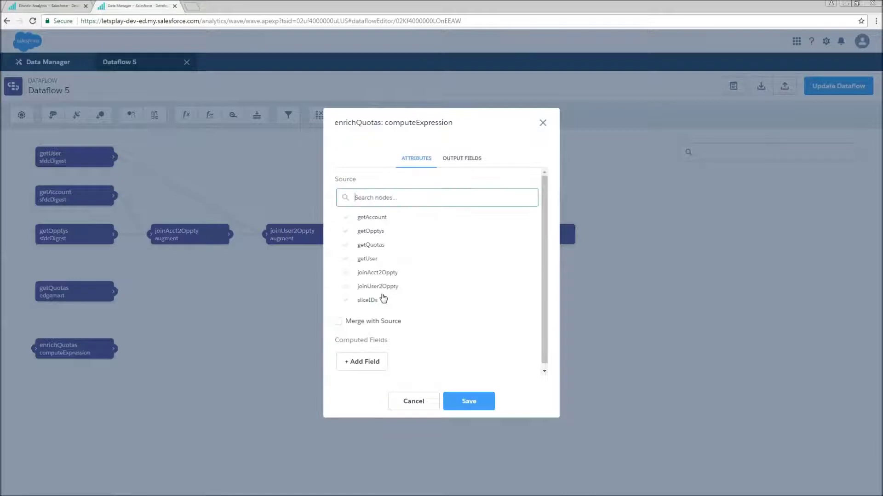
click(380, 245)
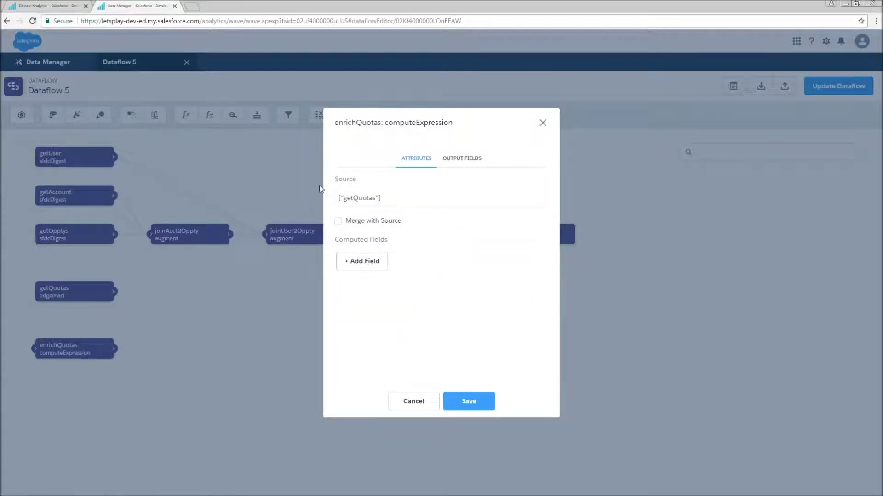
click(338, 221)
Step: Add a new computed field named compound_ID to the enrichQuotas node
click(346, 266)
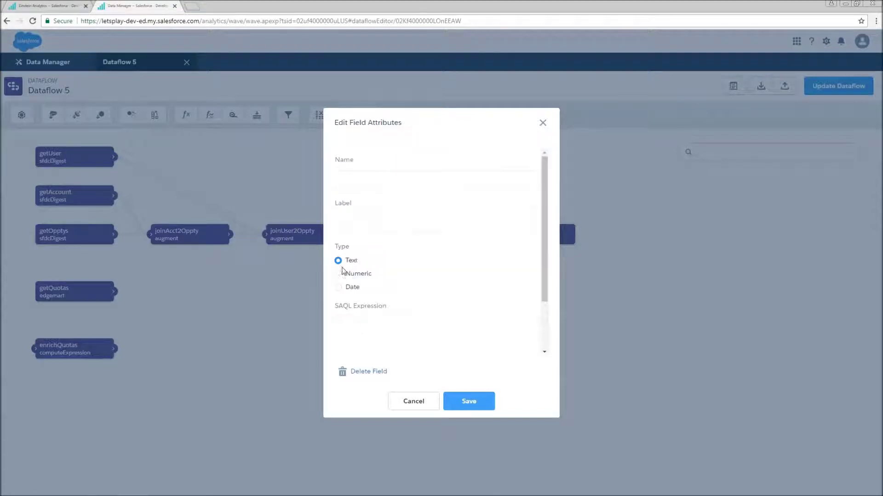
click(360, 178)
text(compound_ID)
key(Tab)
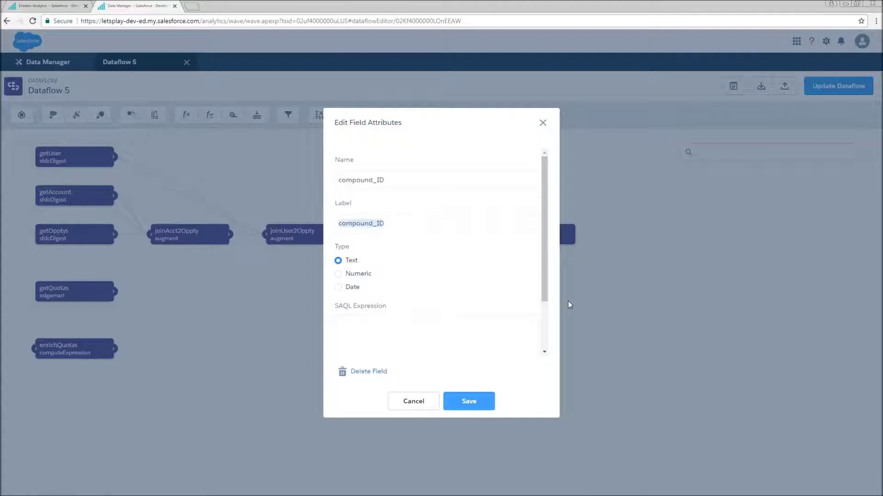
click(446, 338)
Step: Define compound_ID as Owner_Name + "-" + Start_Date_Year + "-" + Start_Date_Month, save it, and move registerOpptys right
text(Owner)
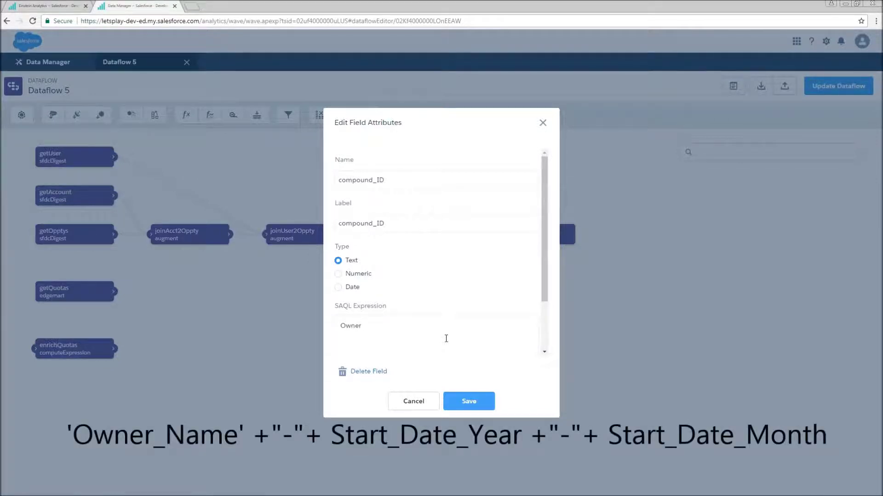
text(_Name + "-" Start_Date_Year)
key(ctrl+Left)
text(+)
key(End)
text(+"-"+ Start_Date_Month)
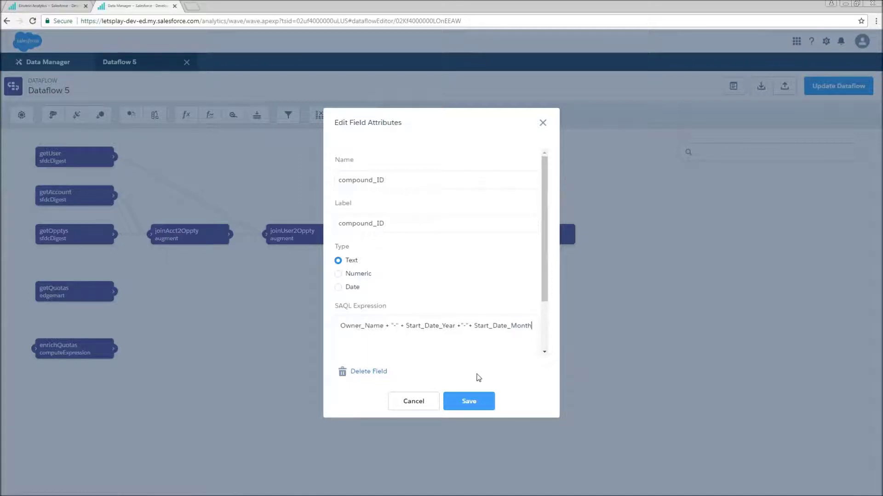
click(480, 401)
drag(533, 232, 703, 232)
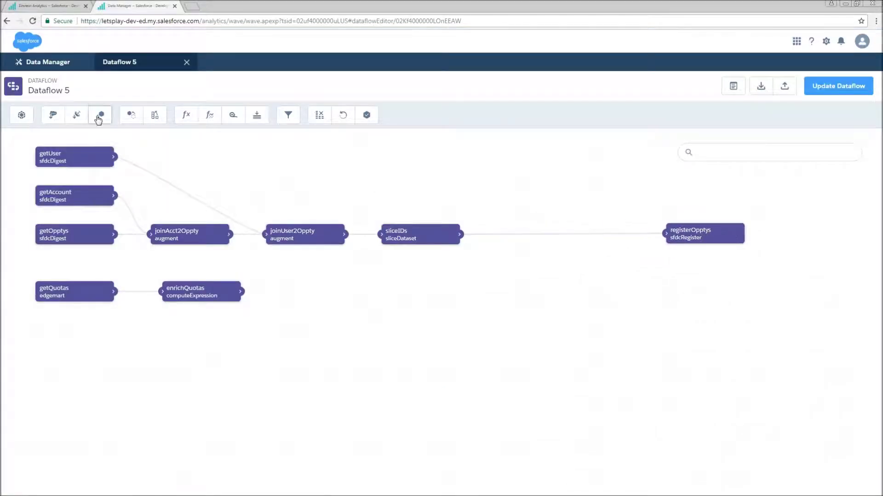
Step: Add a computeExpression node named enrichOpptys with sliceIDs as its source and start a new field
click(187, 117)
text(enrichOpptys)
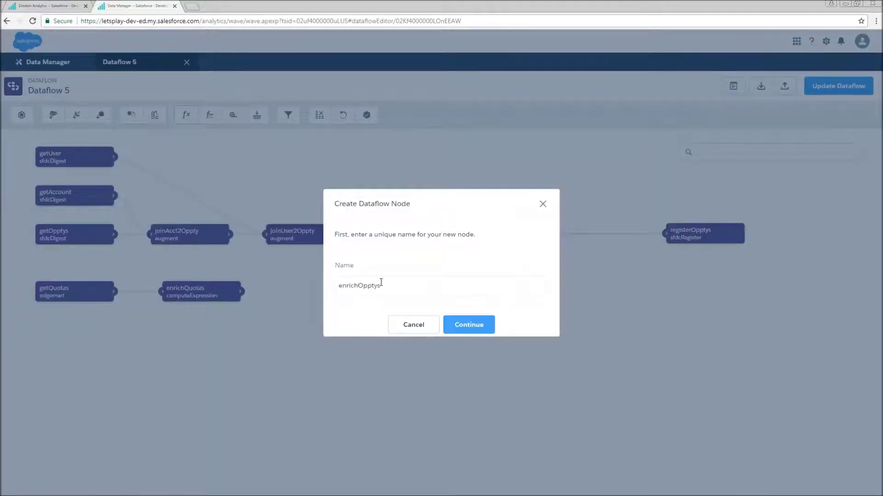
click(465, 331)
click(374, 314)
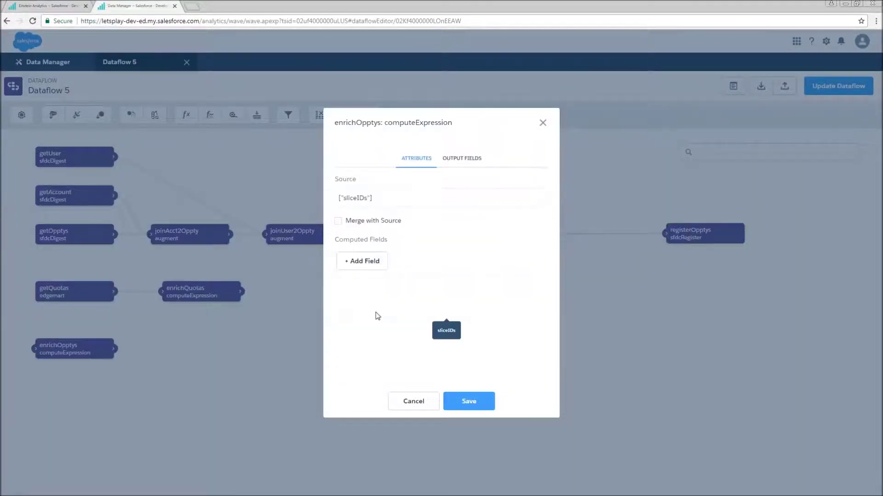
click(369, 262)
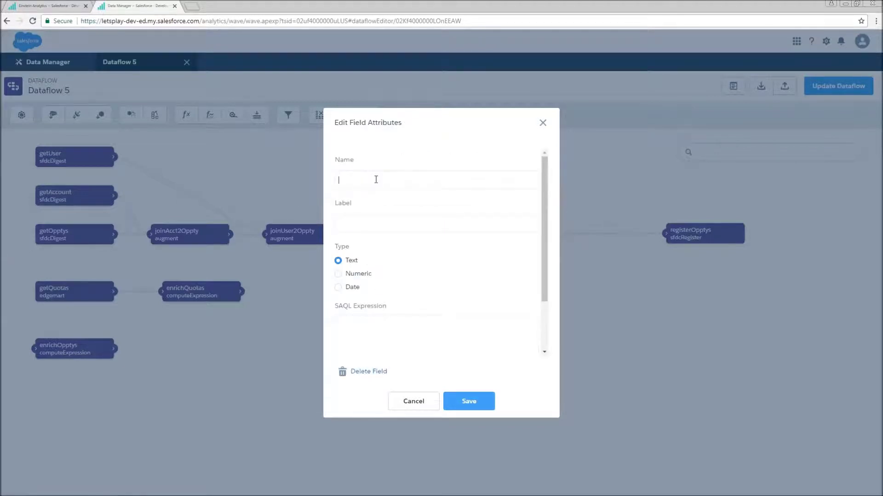
Step: Save field compound_ID with expression 'Owner.Account.Name' +"-"+ CloseDate_Year +"-"+ CloseDate_Month
text(compound_ID)
click(402, 353)
text('Account.Owner.Name)
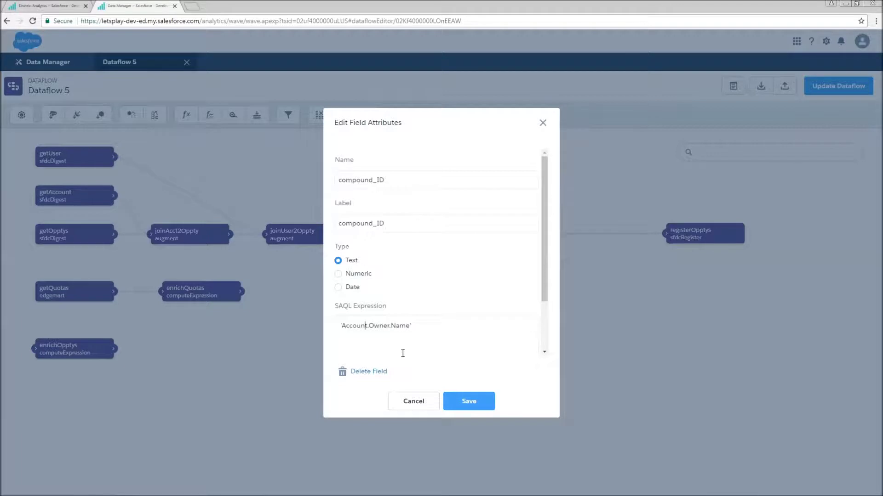
key(Delete)
key(Delete)
key(BackSpace)
key(BackSpace)
key(BackSpace)
key(BackSpace)
key(BackSpace)
key(BackSpace)
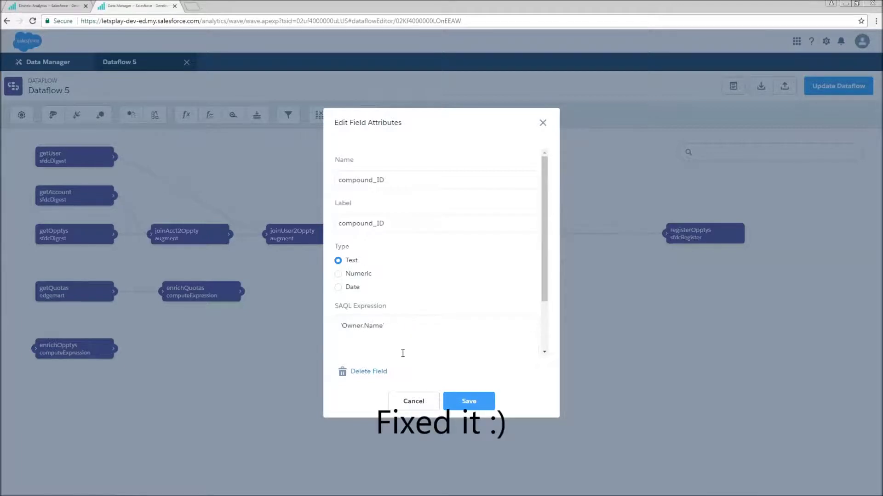
key(Right)
key(Right)
key(Right)
key(Right)
key(Right)
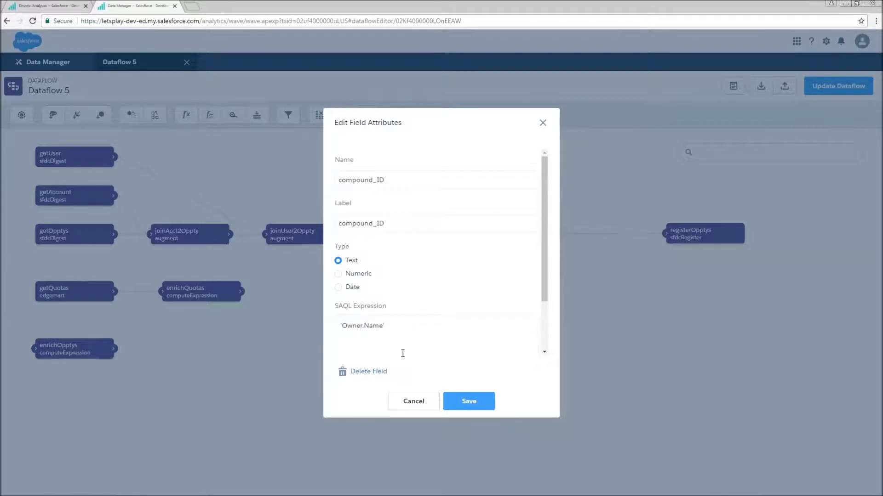
text(Account.)
text(CloseDate_Year +"-"+)
text(CloseDate_Month)
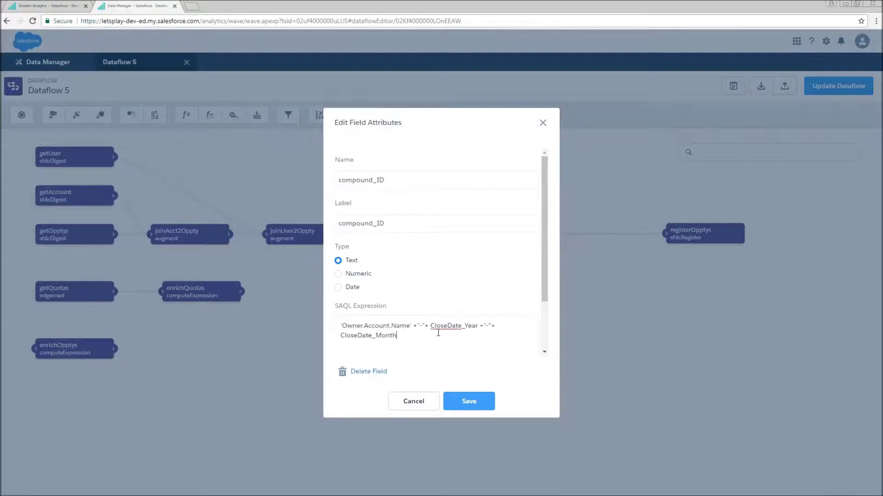
click(484, 402)
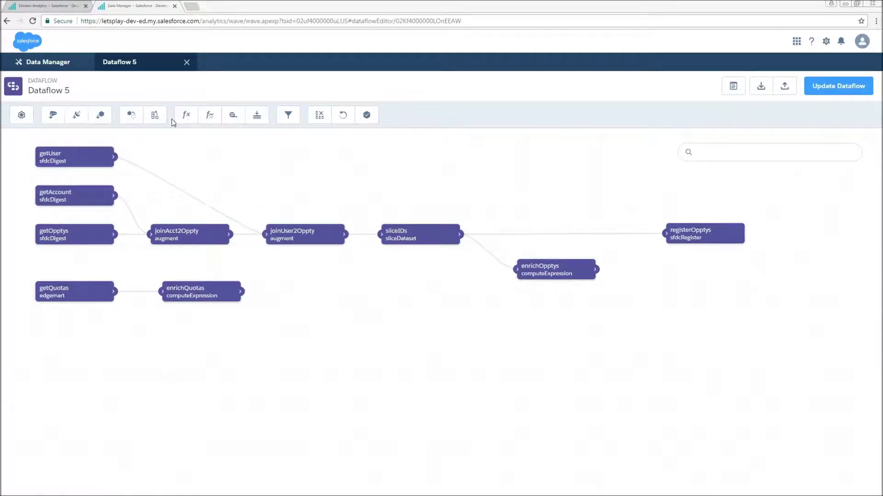
click(156, 118)
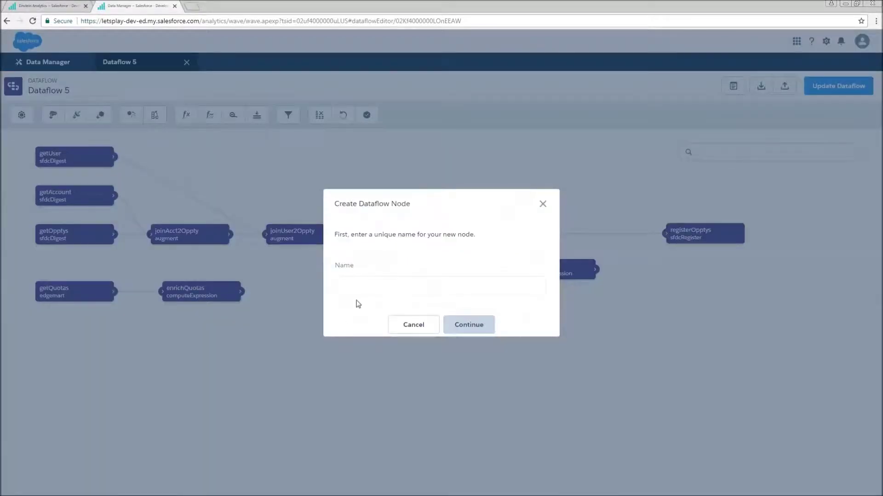
Step: Name the augment joinQuotas2Oppty, with enrichOpptys as left source and enrichQuotas as right source
text(joi)
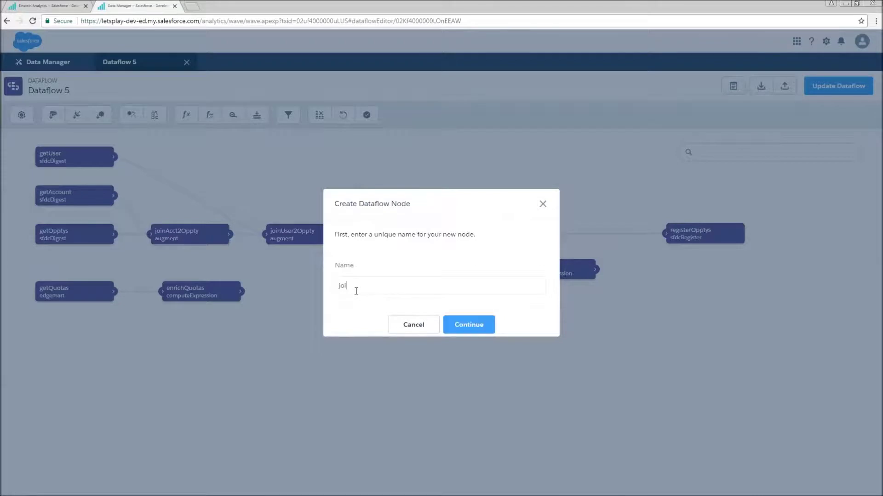
text(nQuotas2Oppty)
click(466, 329)
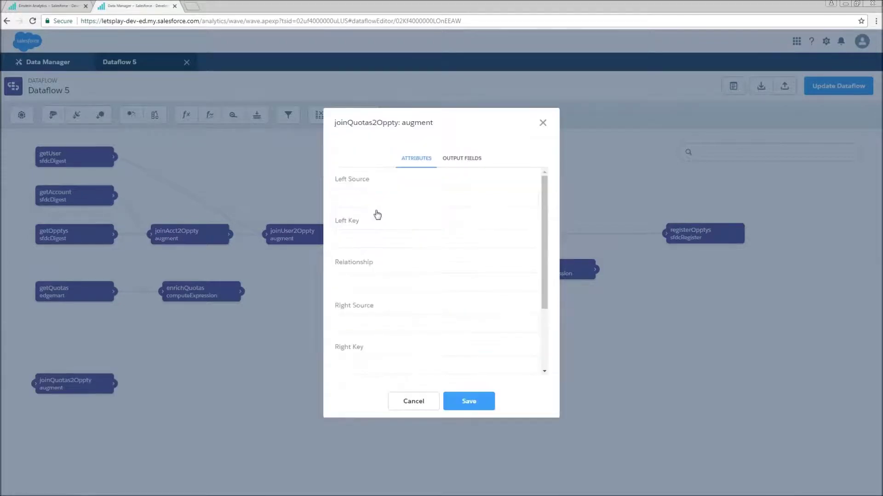
click(379, 199)
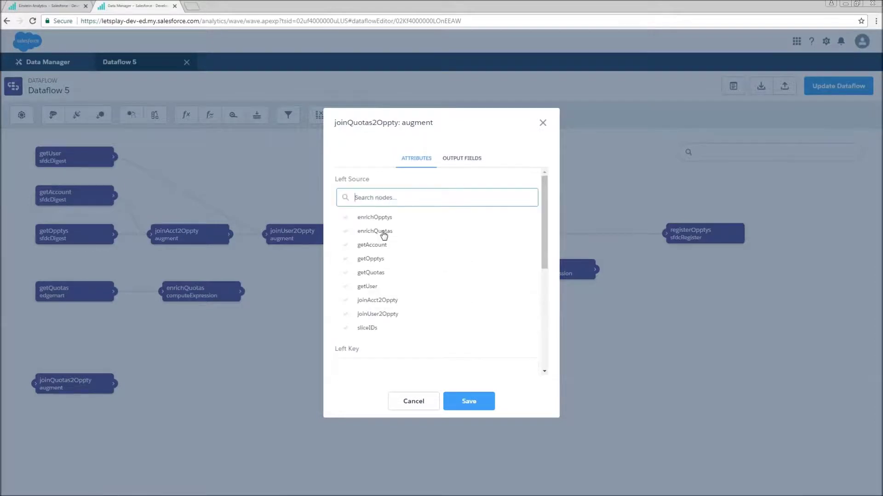
click(396, 219)
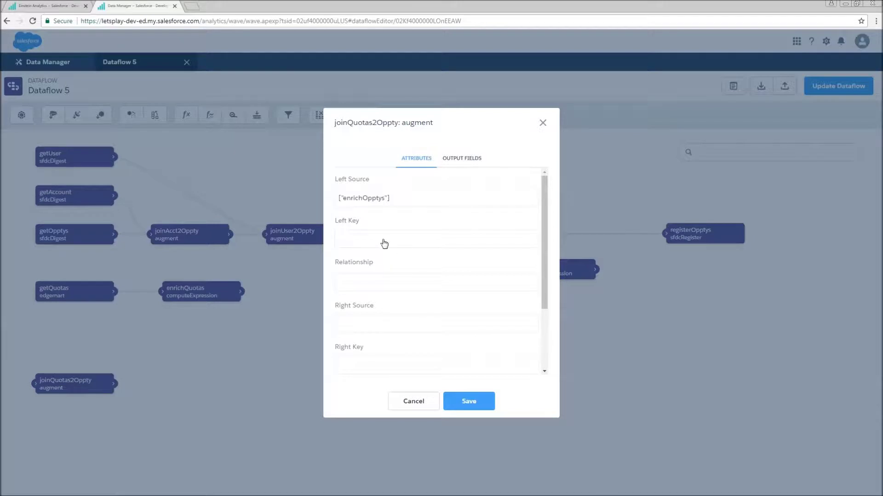
click(382, 324)
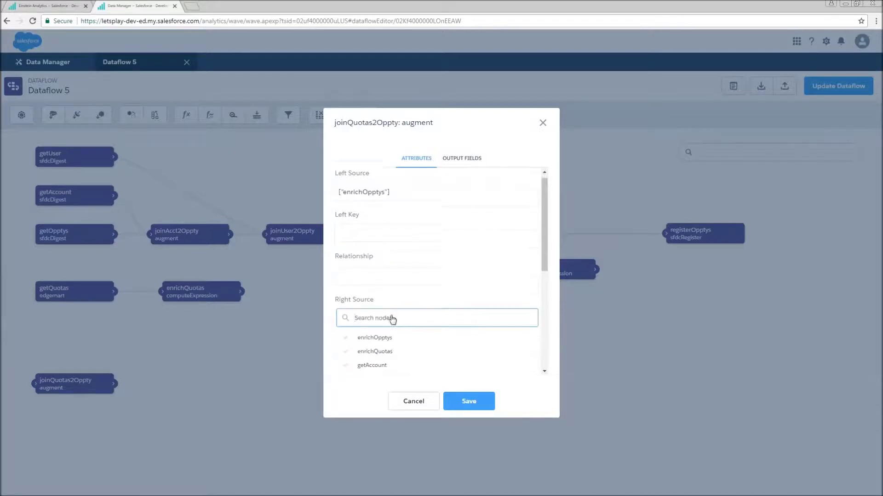
scroll(392, 321, down, 1)
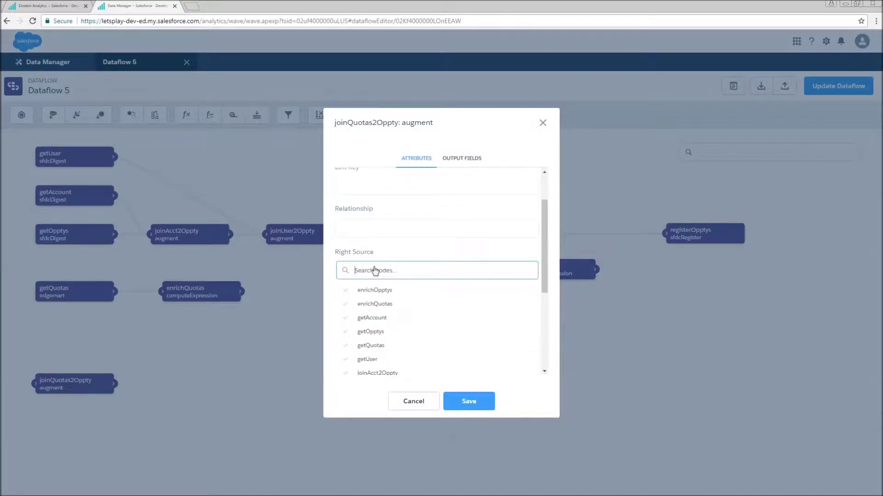
click(373, 305)
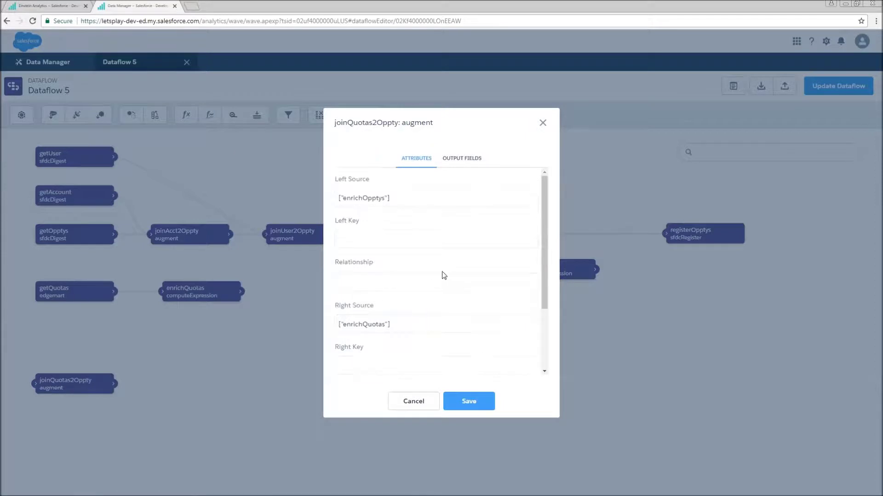
Step: Match both sides on compound_ID and bring over the Quota field from enrichQuotas
click(374, 248)
scroll(402, 296, down, 3)
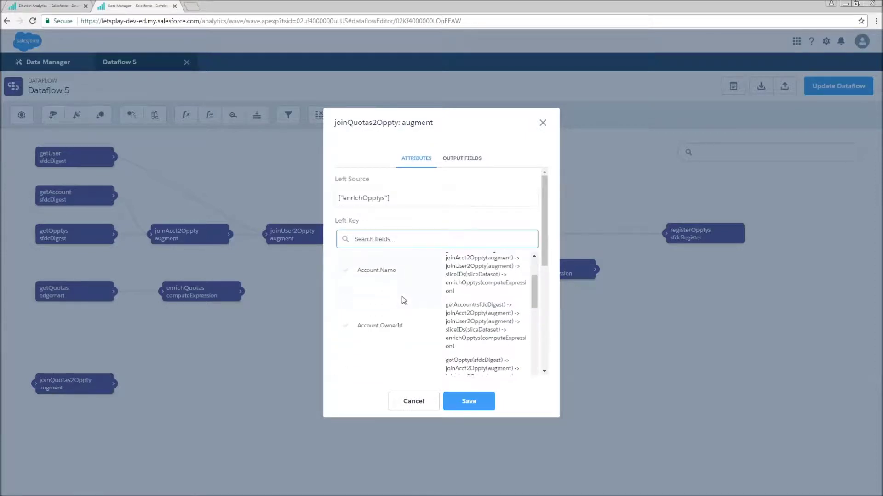
scroll(401, 302, down, 3)
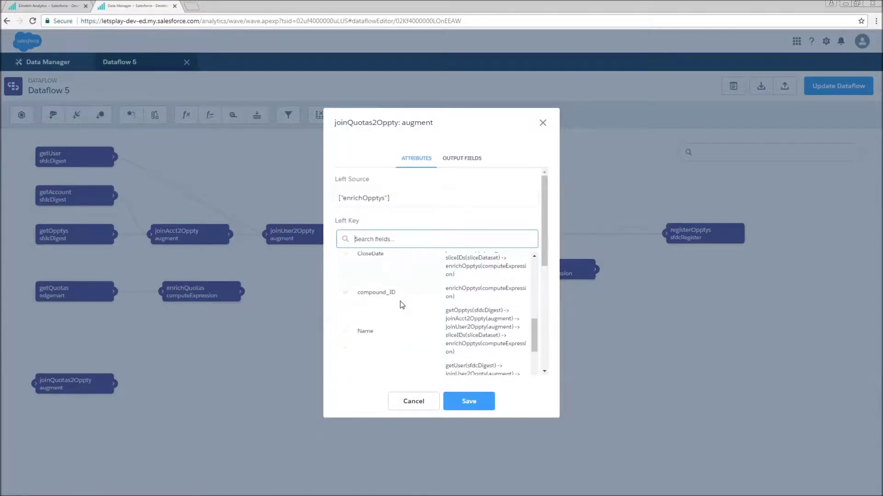
click(385, 294)
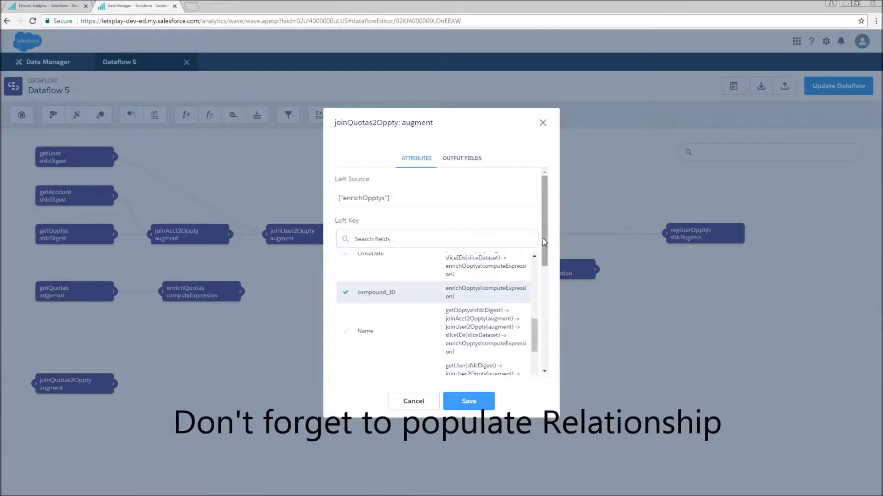
scroll(542, 257, down, 1)
drag(542, 264, 536, 318)
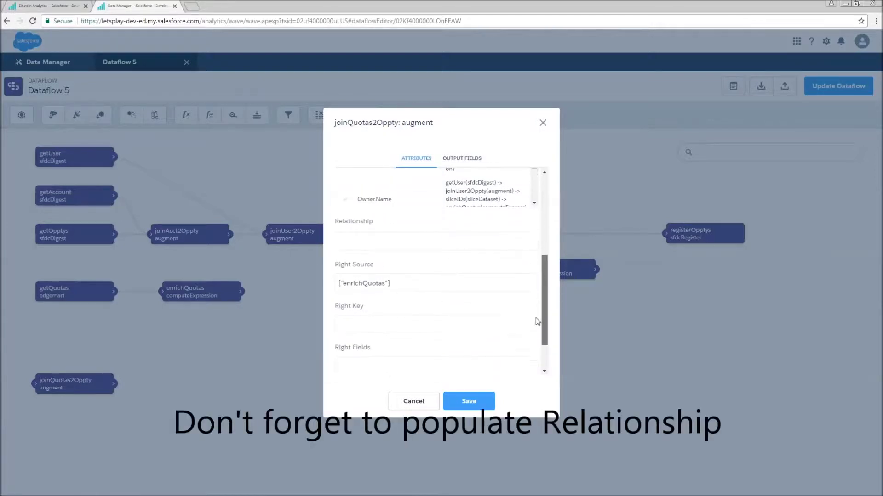
click(368, 326)
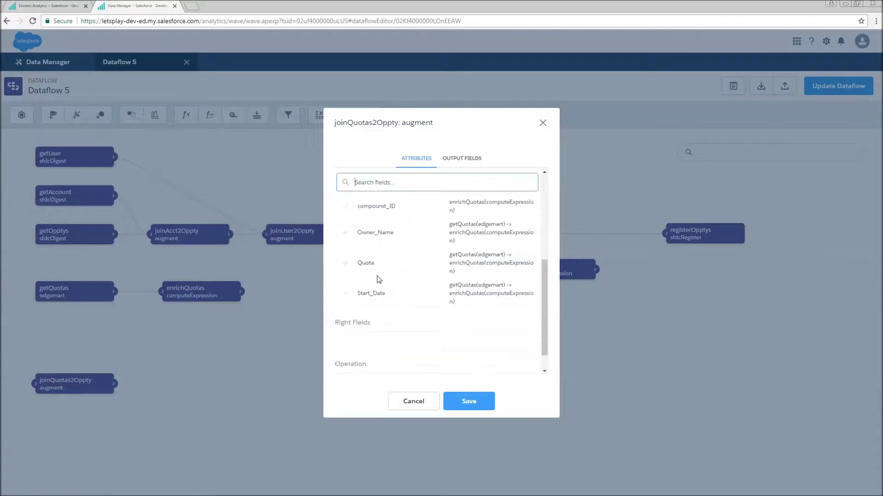
click(368, 215)
click(380, 340)
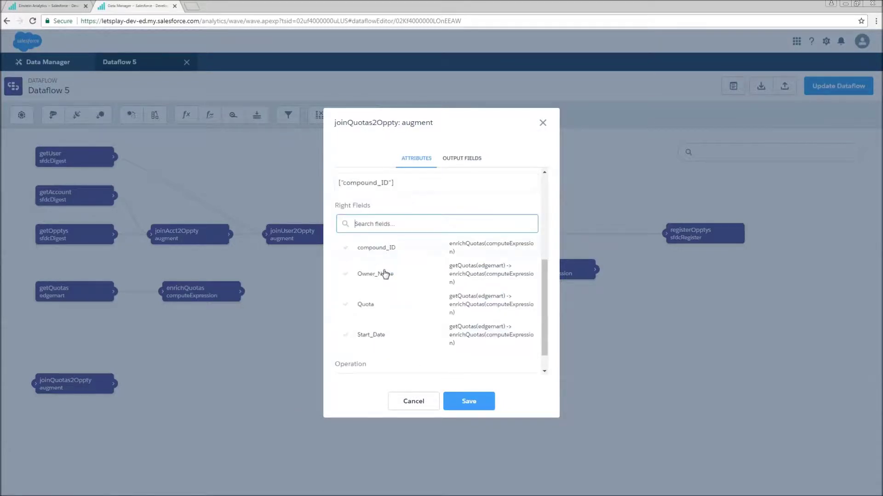
click(372, 305)
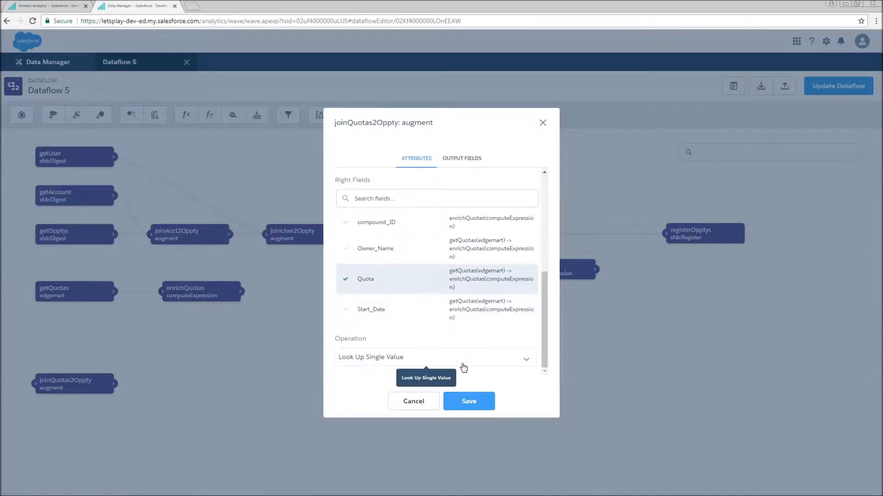
Step: Save the joinQuotas2Oppty augment and arrange it and registerOpptys in the flow
click(463, 404)
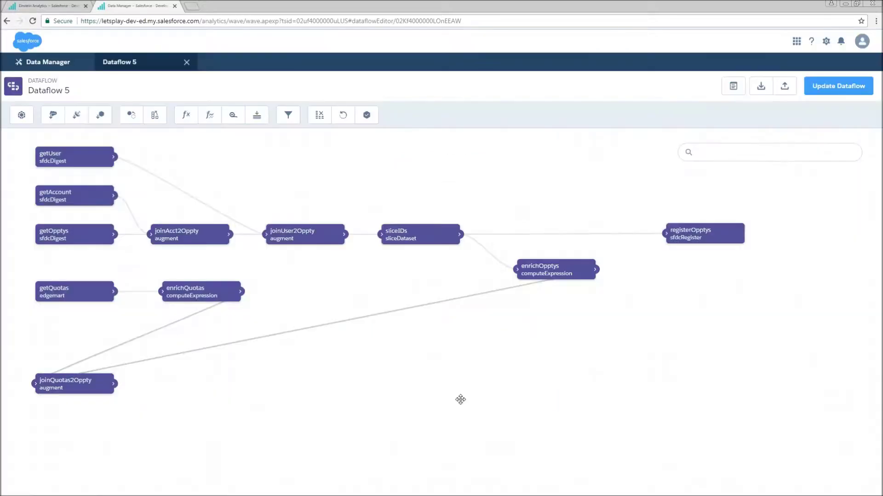
drag(105, 378, 666, 289)
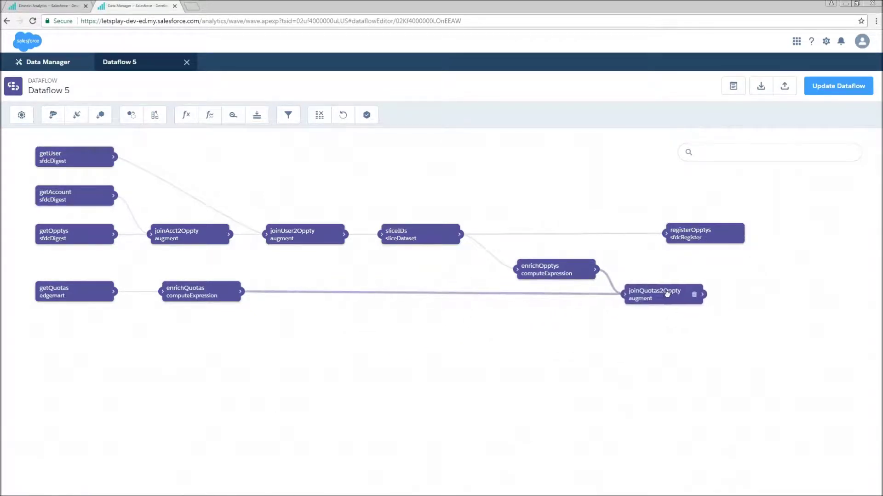
drag(707, 229, 772, 232)
Step: Set registerOpptys' source node to joinQuotas2Oppty, save it, and update the dataflow
click(763, 235)
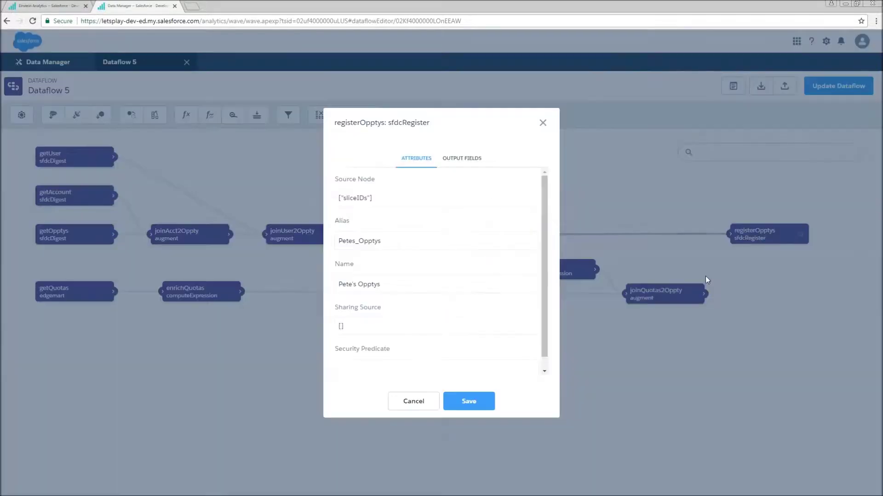
click(416, 198)
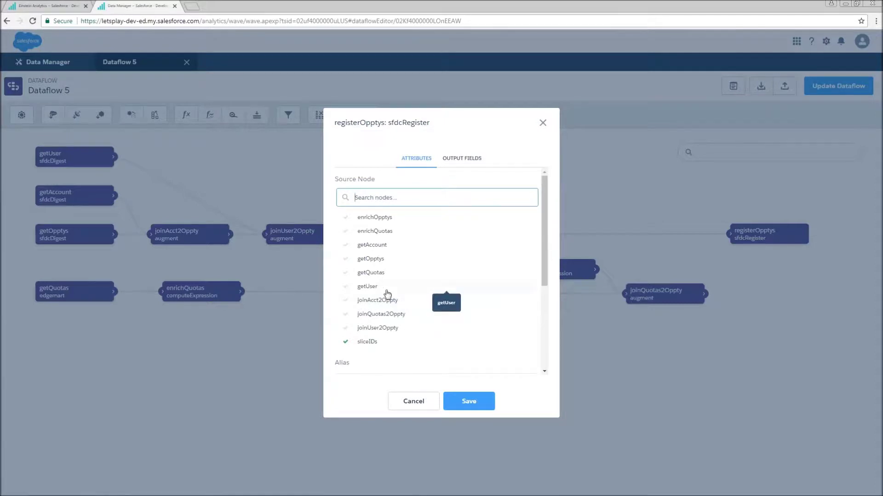
click(384, 315)
scroll(399, 280, down, 1)
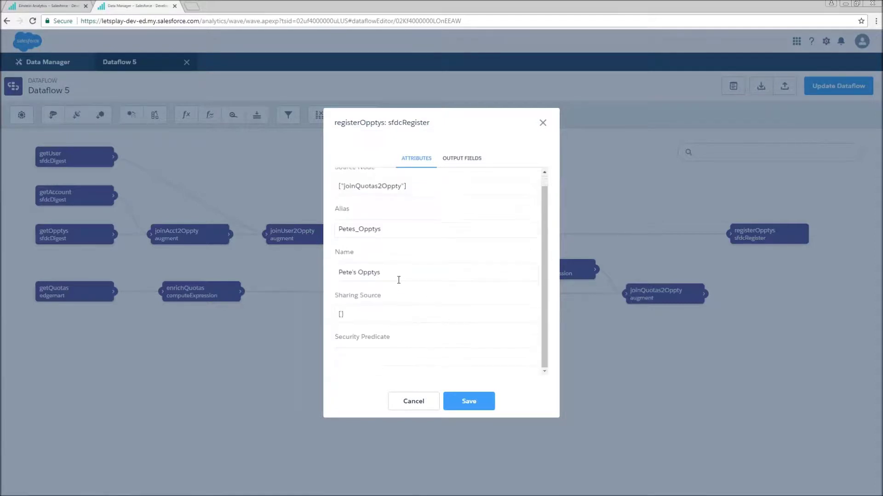
click(466, 402)
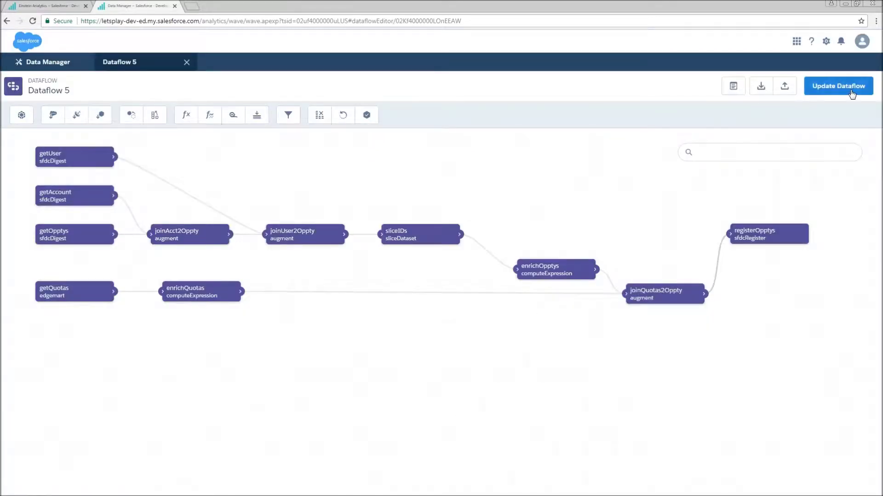
click(852, 94)
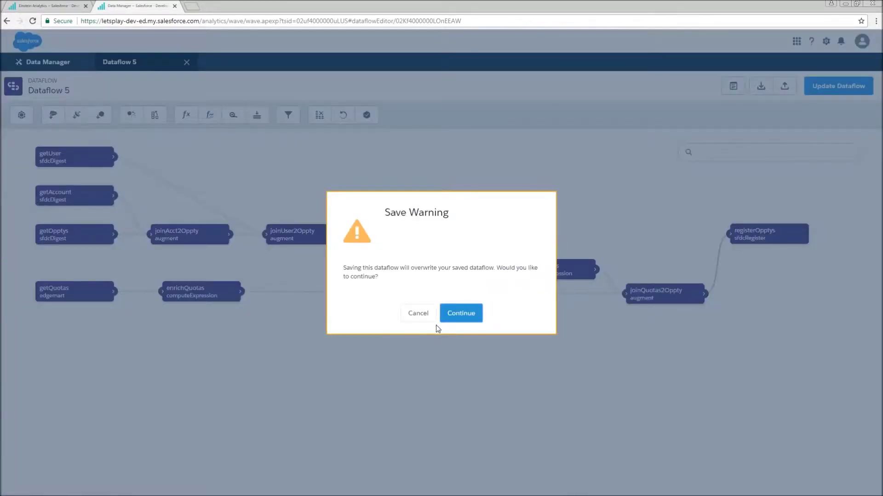
Step: Confirm overwriting Dataflow 5, start a run of it, and refresh the job monitor
click(462, 317)
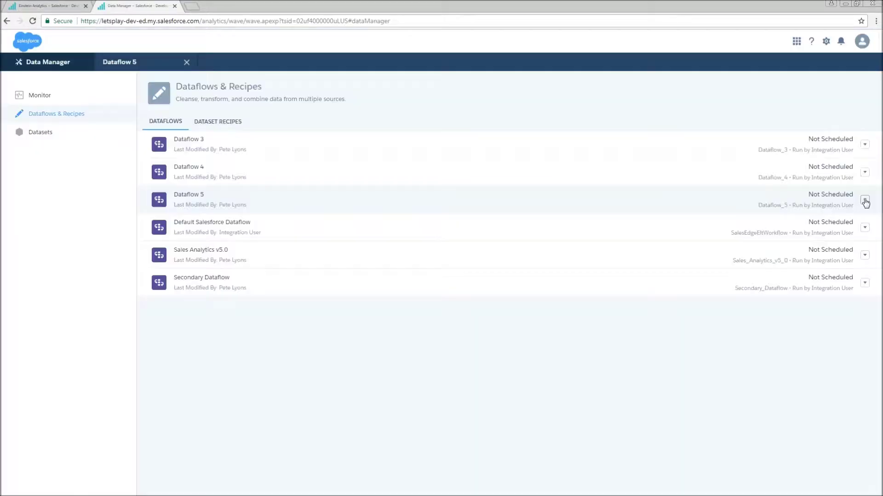
click(863, 199)
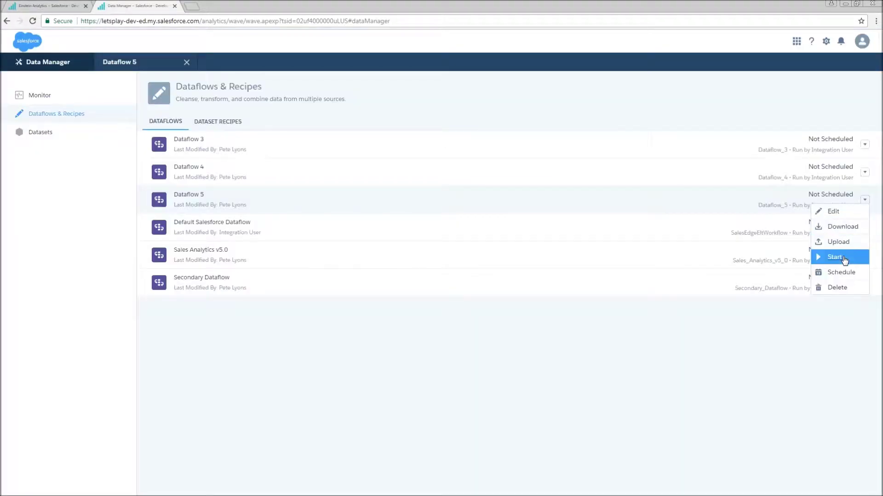
click(41, 96)
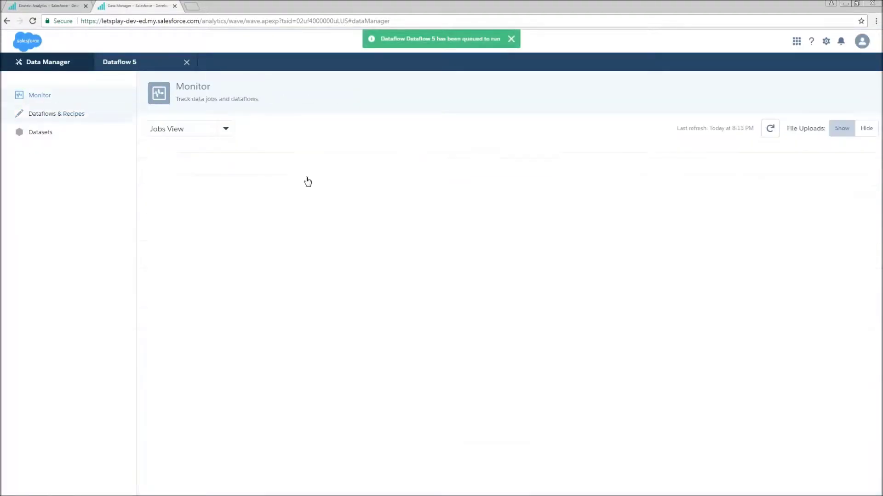
click(762, 130)
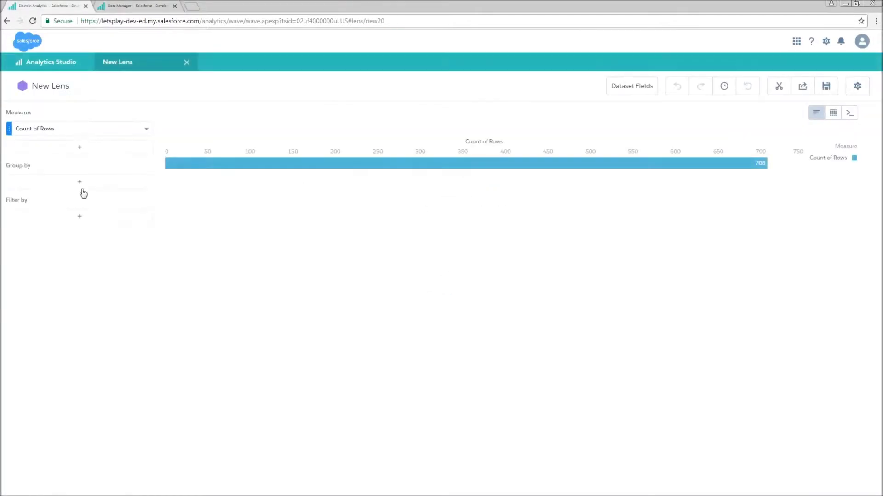
Step: Group the lens by Close Date (Year-Month)
click(81, 184)
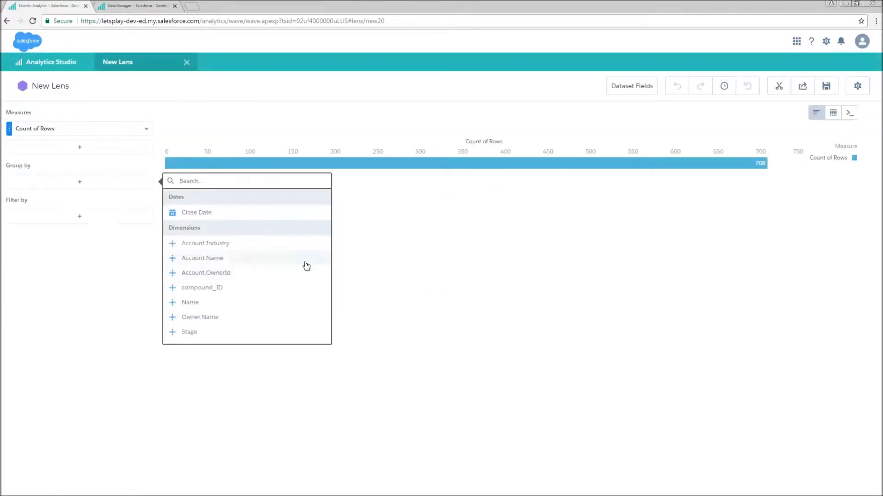
click(216, 215)
click(198, 287)
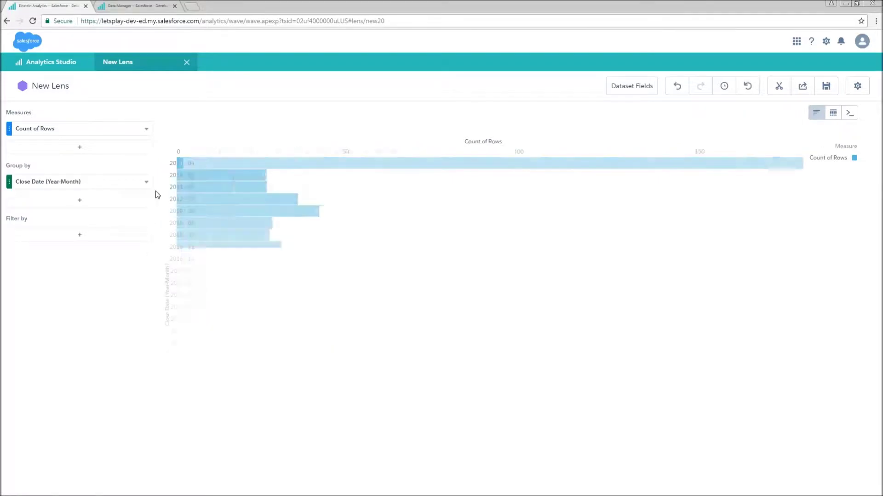
Step: Filter Close Date to a relative range from this month to 2 months ahead
click(94, 236)
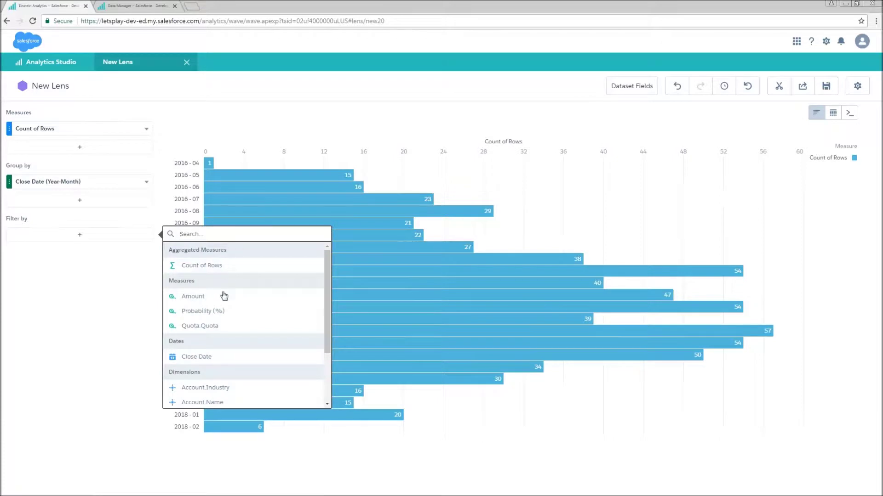
click(193, 359)
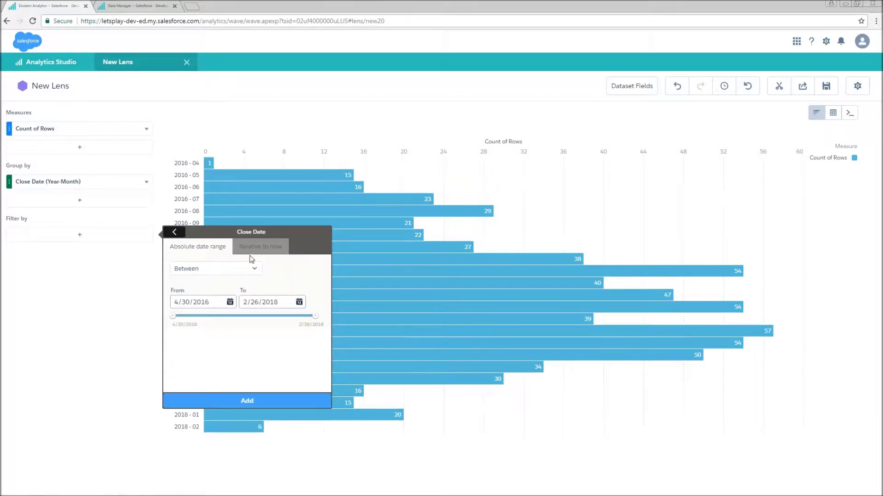
click(255, 247)
click(248, 264)
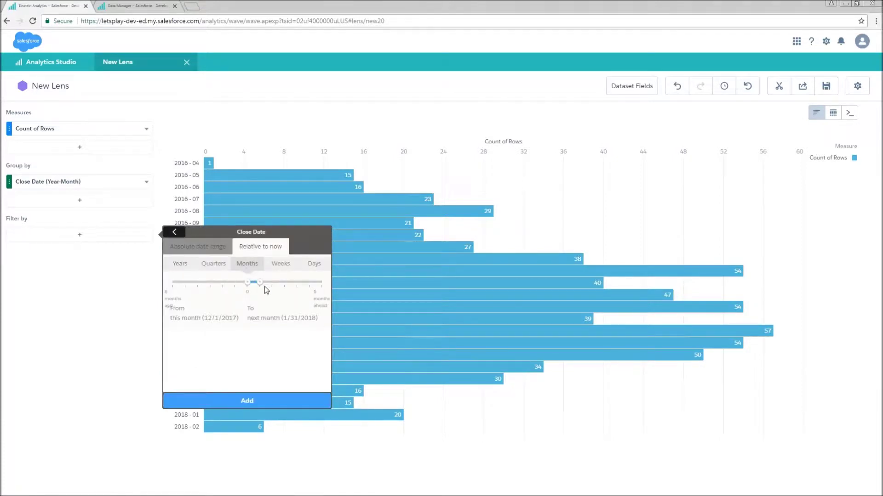
drag(260, 281, 272, 282)
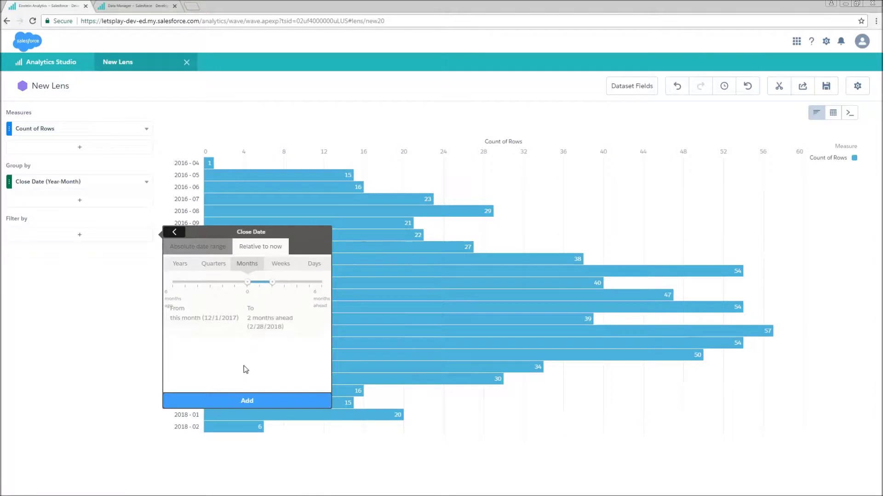
click(253, 407)
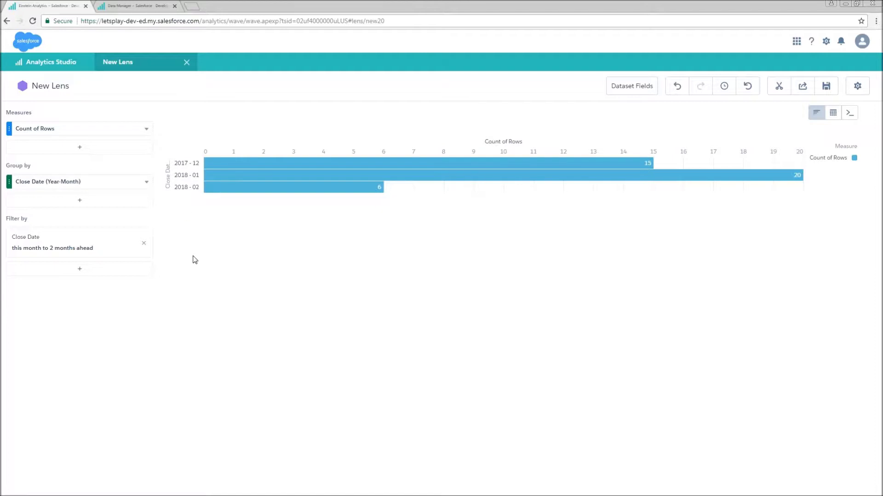
Step: Add an Owner.Name filter keeping only the one sales rep
click(100, 270)
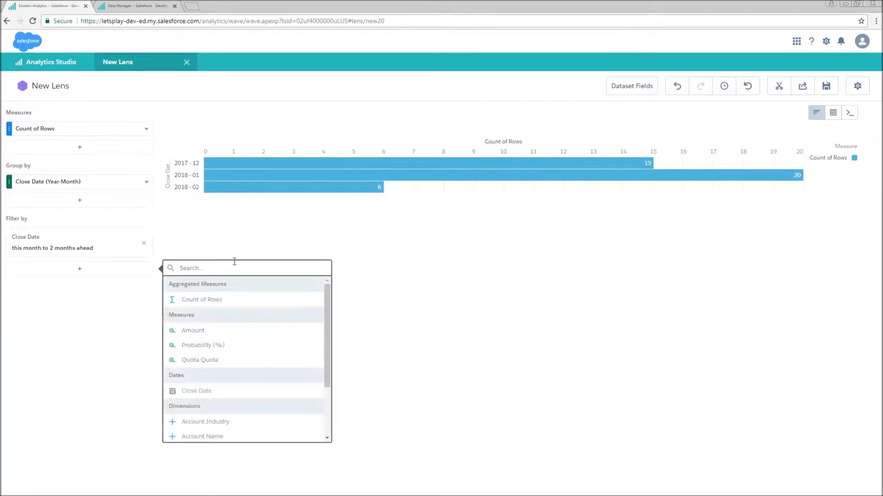
text(own)
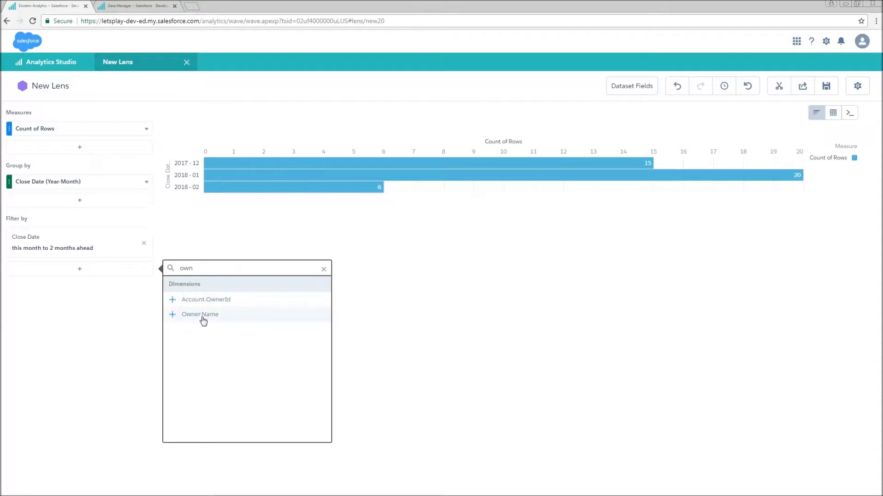
click(203, 316)
text(joh)
click(177, 335)
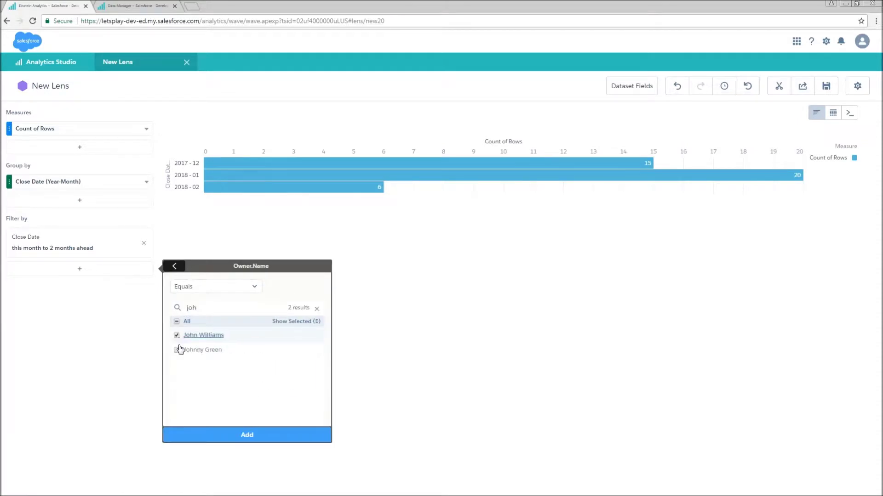
click(235, 436)
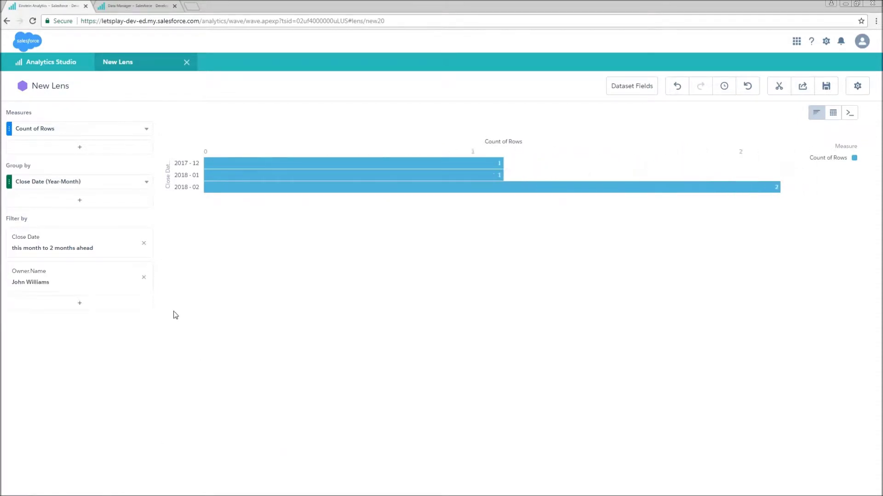
Step: Chart Sum of Amount and add Average of Quota.Quota as a second measure
click(59, 132)
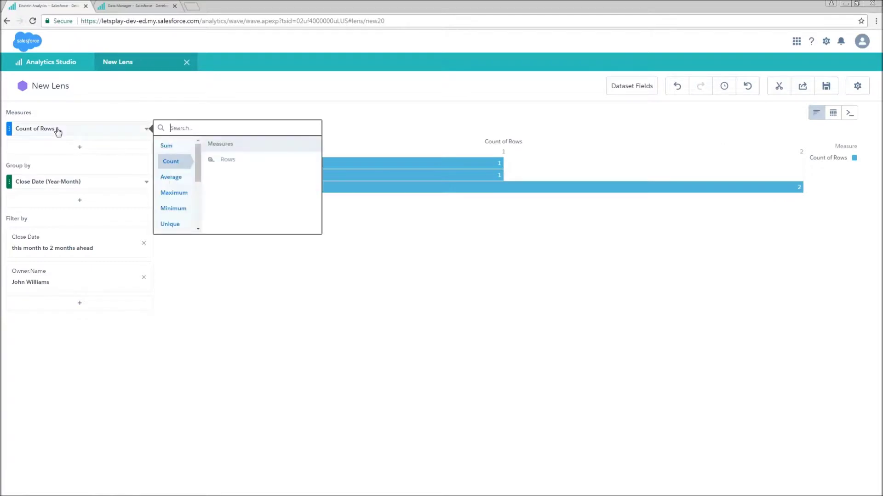
click(166, 145)
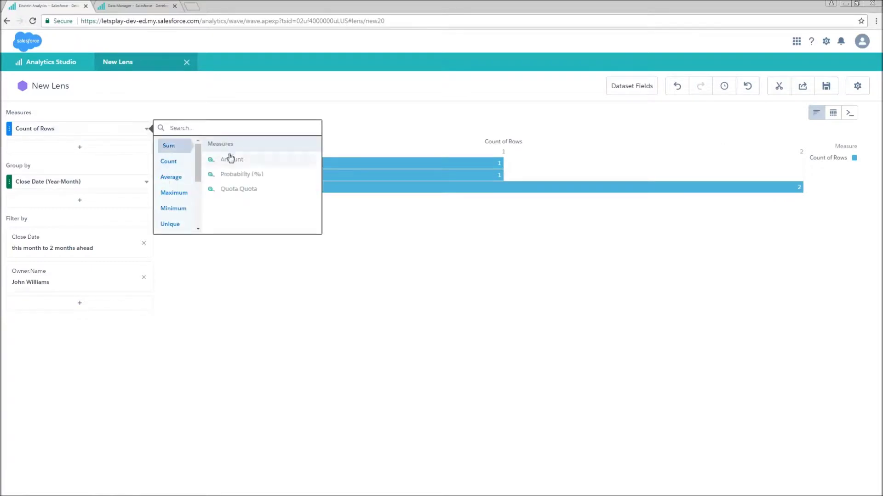
click(233, 159)
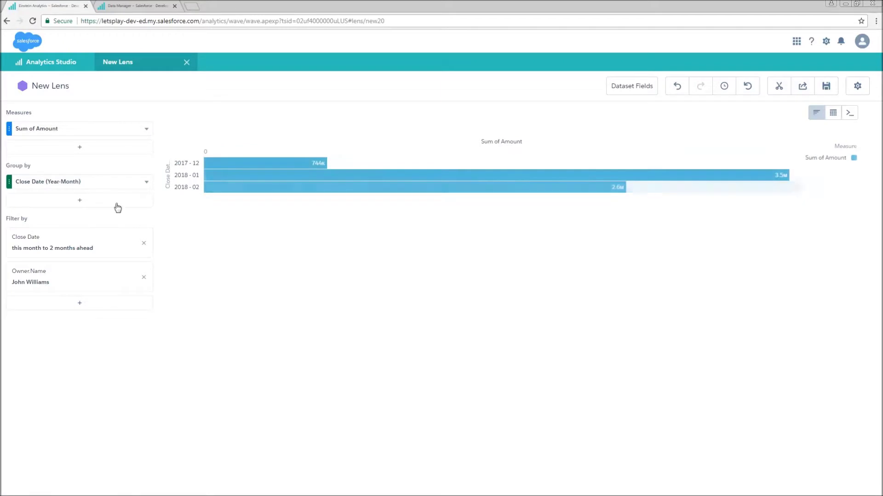
click(83, 147)
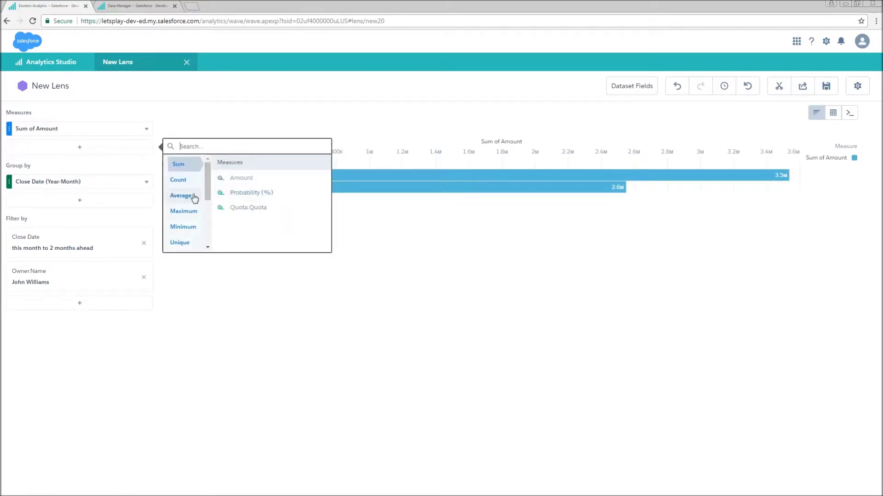
click(189, 197)
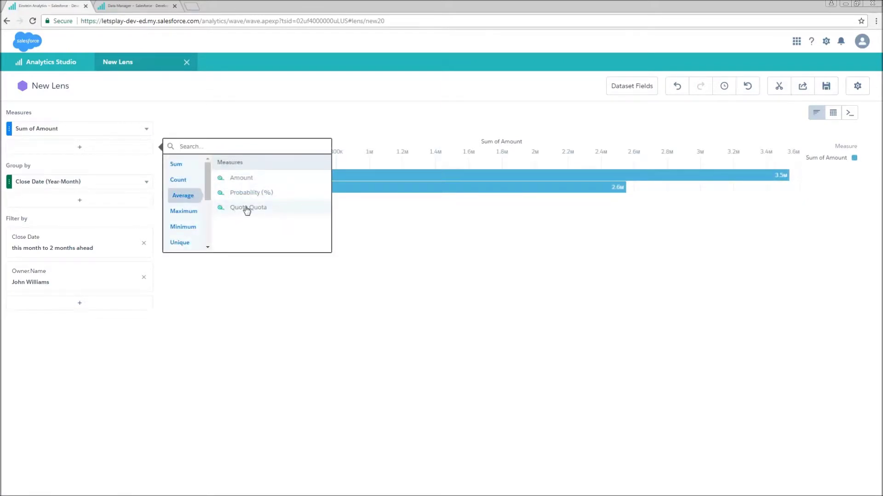
scroll(181, 226, down, 3)
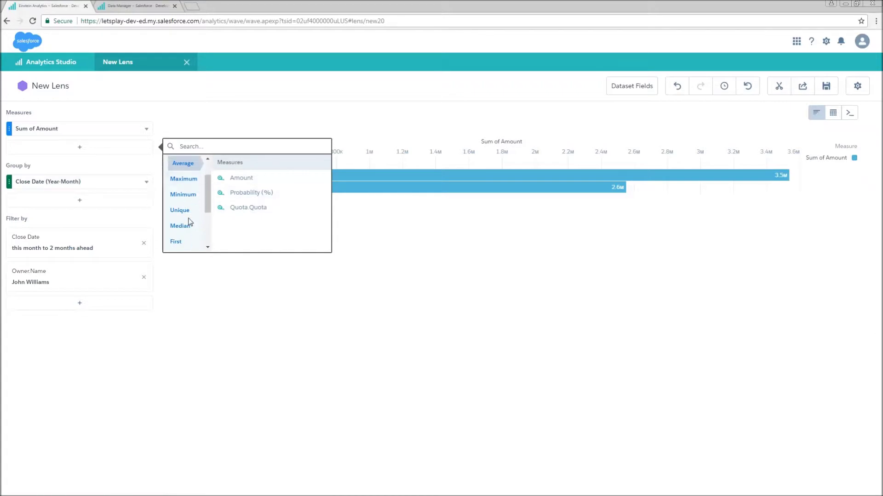
click(257, 207)
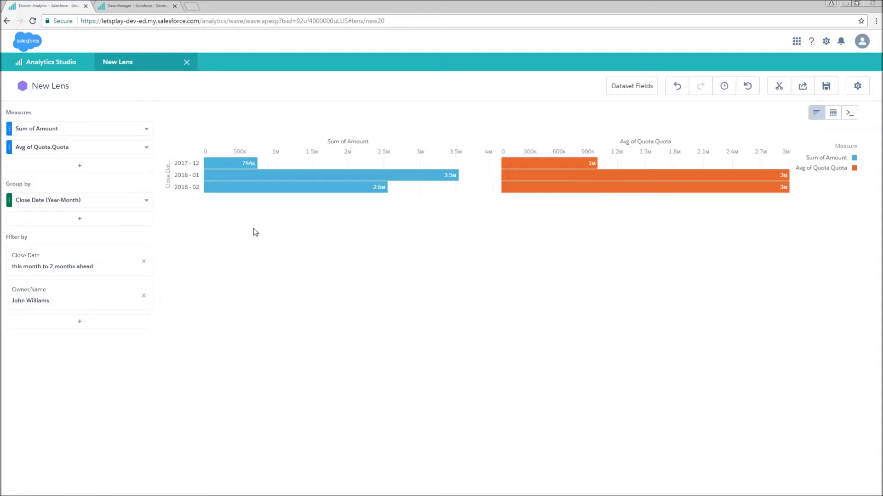
Step: Switch to a Combo chart with Axis Mode set to Single Axis
click(816, 113)
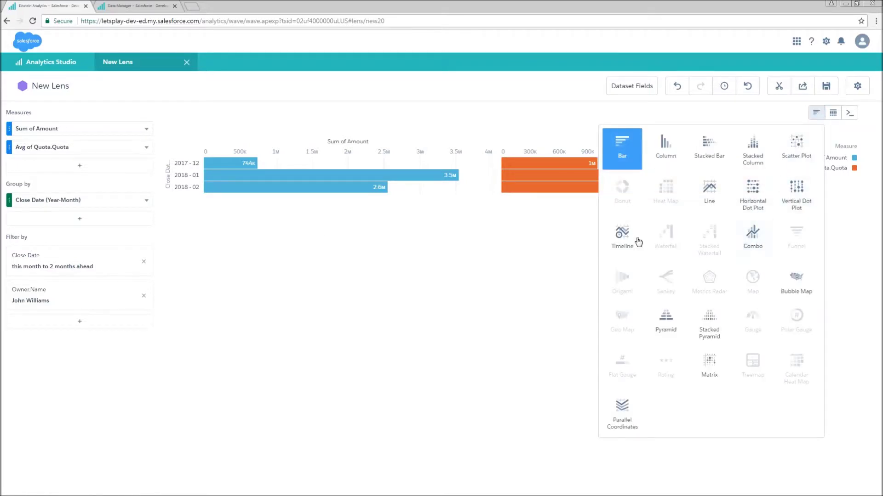
click(753, 239)
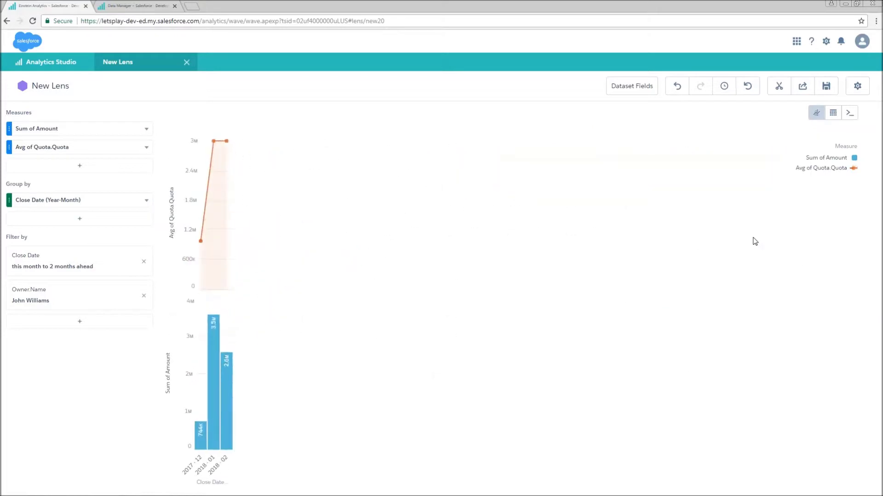
click(857, 86)
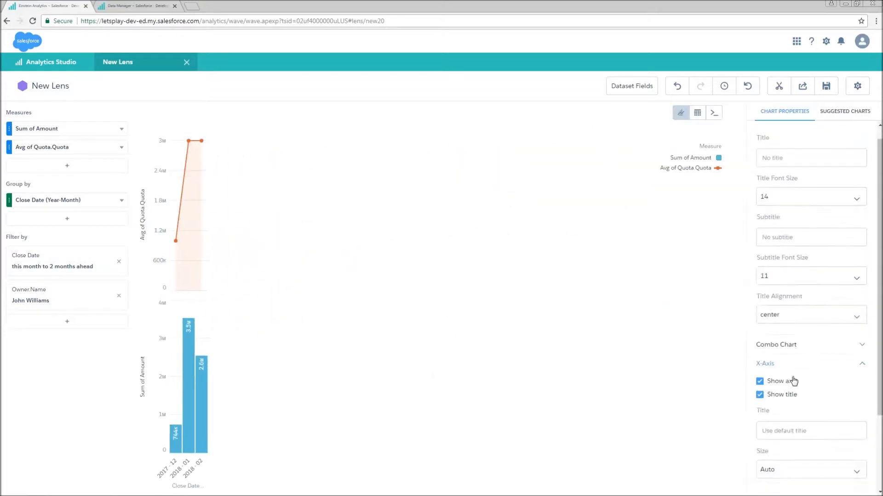
scroll(794, 381, down, 2)
click(799, 253)
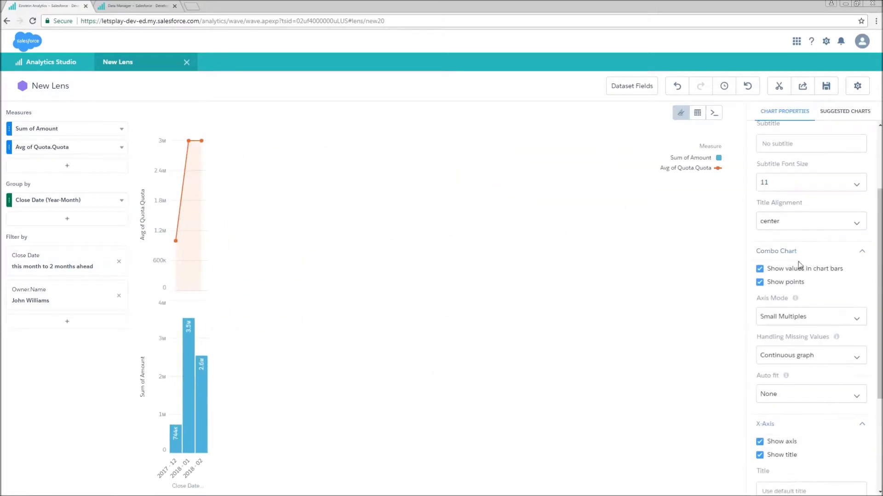
click(800, 322)
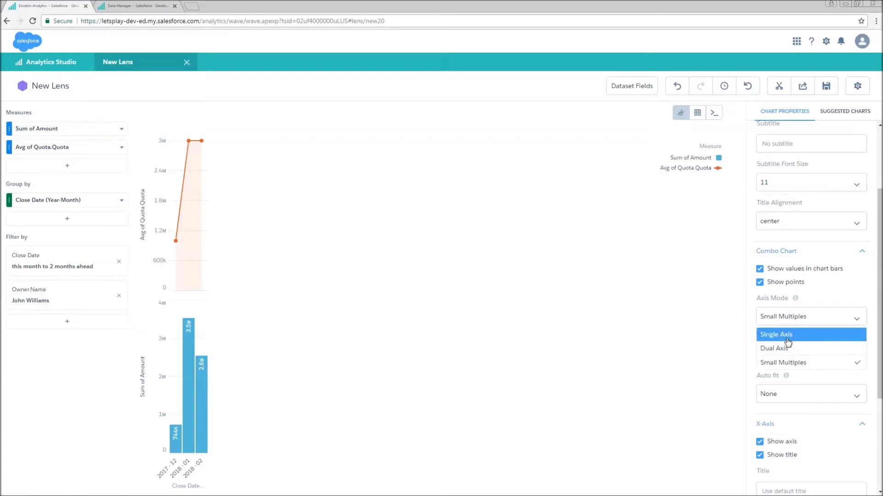
click(787, 340)
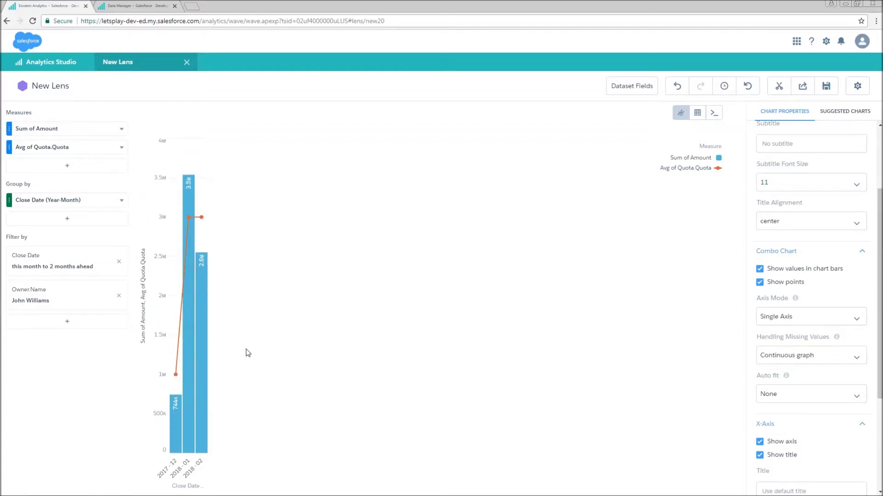